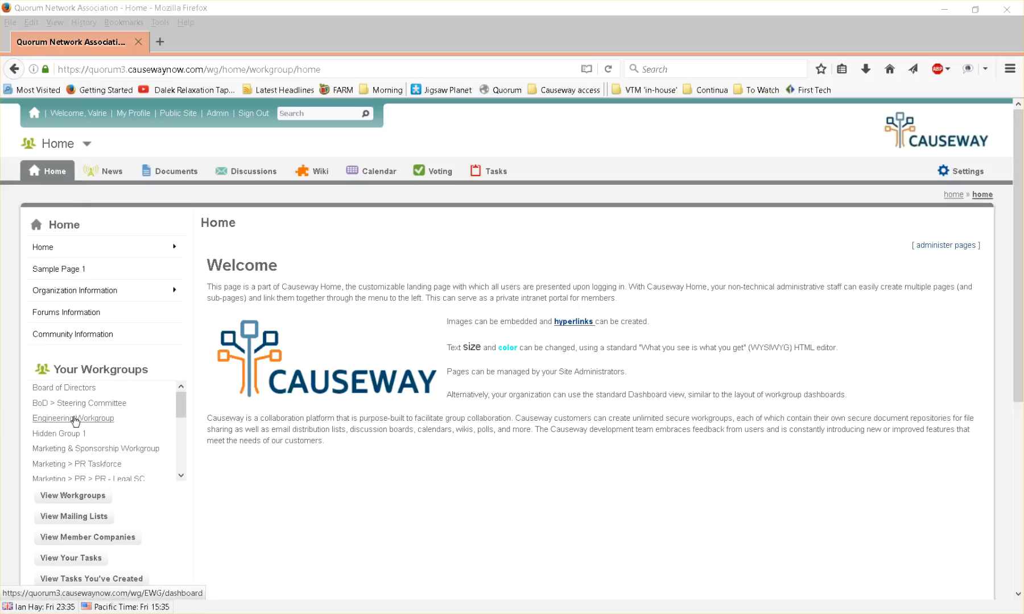
Move the EWG Calendar panel to the top of the middle column on the Engineering Workgroup dashboard
{"action": "left_click", "coordinate": [75, 420]}
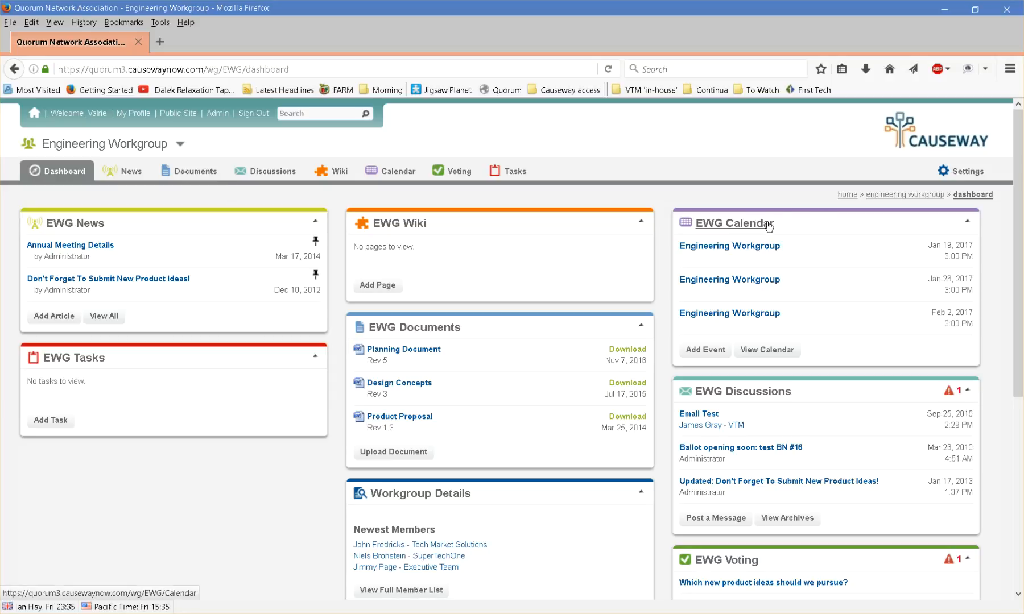
{"action": "left_click_drag", "start_coordinate": [789, 214], "coordinate": [487, 231]}
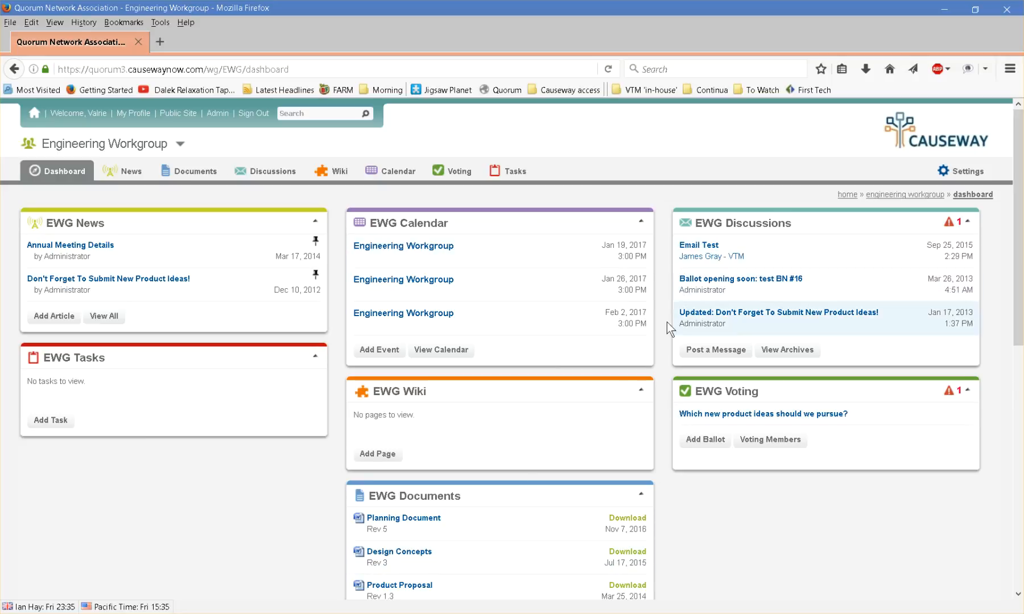
Start adding a calendar event on January 16, 2017 and name it Test meeting#1
{"action": "left_click", "coordinate": [403, 224]}
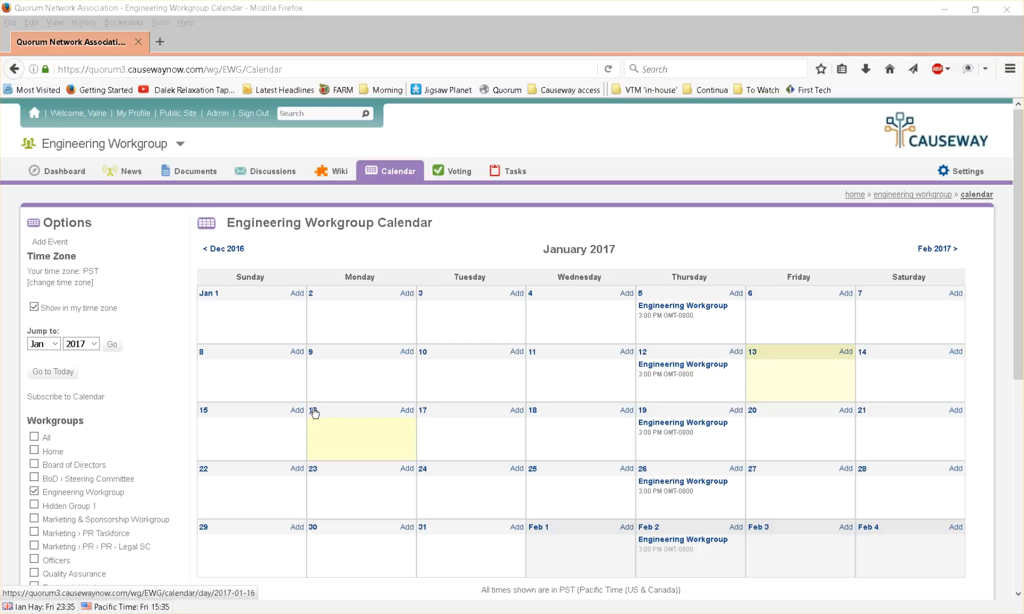
{"action": "left_click", "coordinate": [413, 416]}
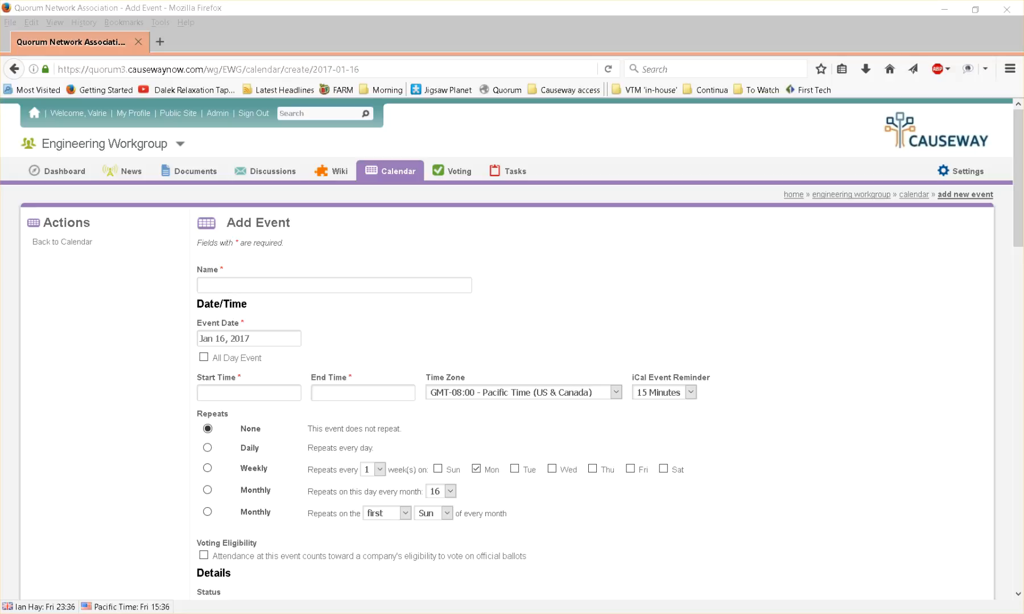
{"action": "left_click", "coordinate": [411, 286]}
{"action": "type", "text": "T"}
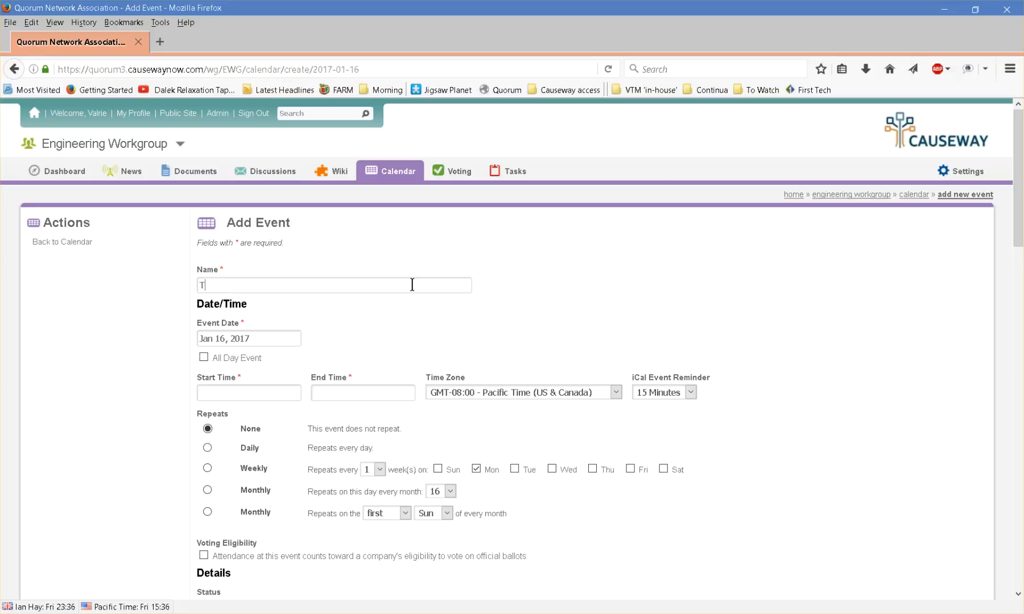
{"action": "type", "text": "est meeting#1"}
Set the event's start time to 09:00 am and end time to 10:00 am
{"action": "left_click", "coordinate": [229, 392]}
{"action": "left_click", "coordinate": [259, 458]}
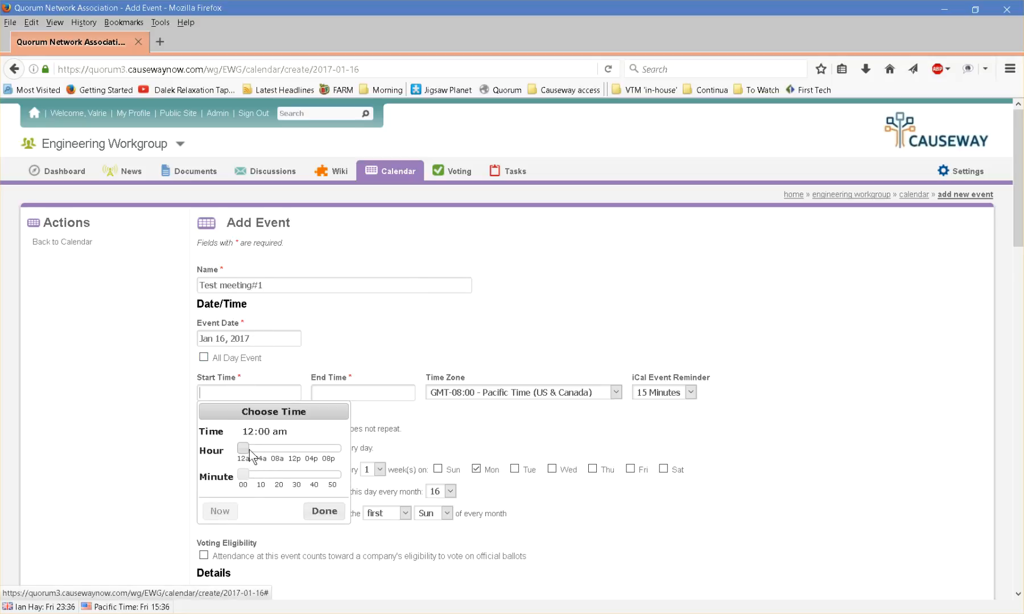
{"action": "left_click_drag", "start_coordinate": [279, 449], "coordinate": [282, 449]}
{"action": "left_click", "coordinate": [323, 512]}
{"action": "left_click", "coordinate": [329, 397]}
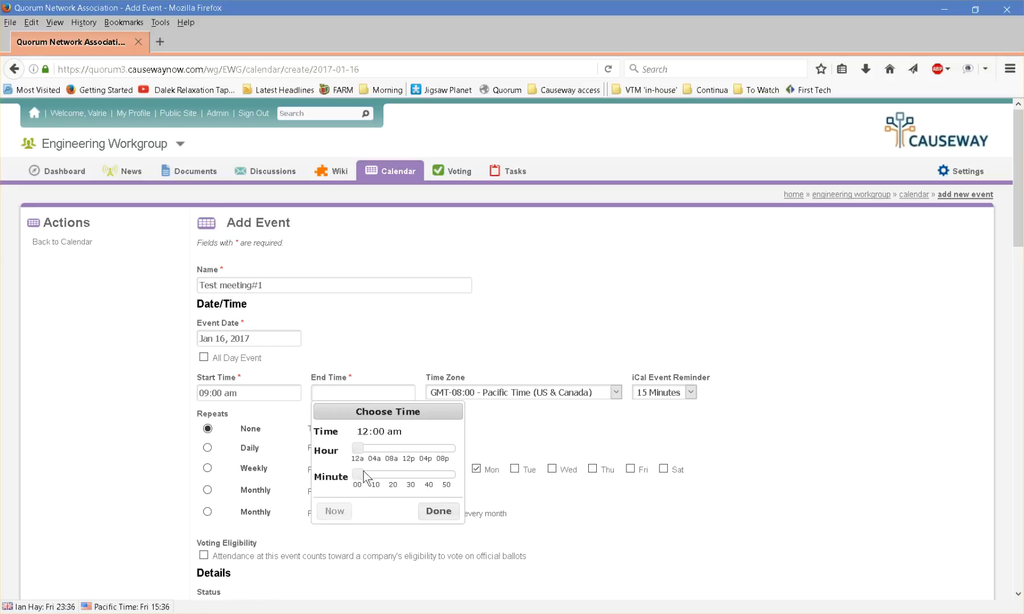
{"action": "left_click_drag", "start_coordinate": [356, 452], "coordinate": [402, 444]}
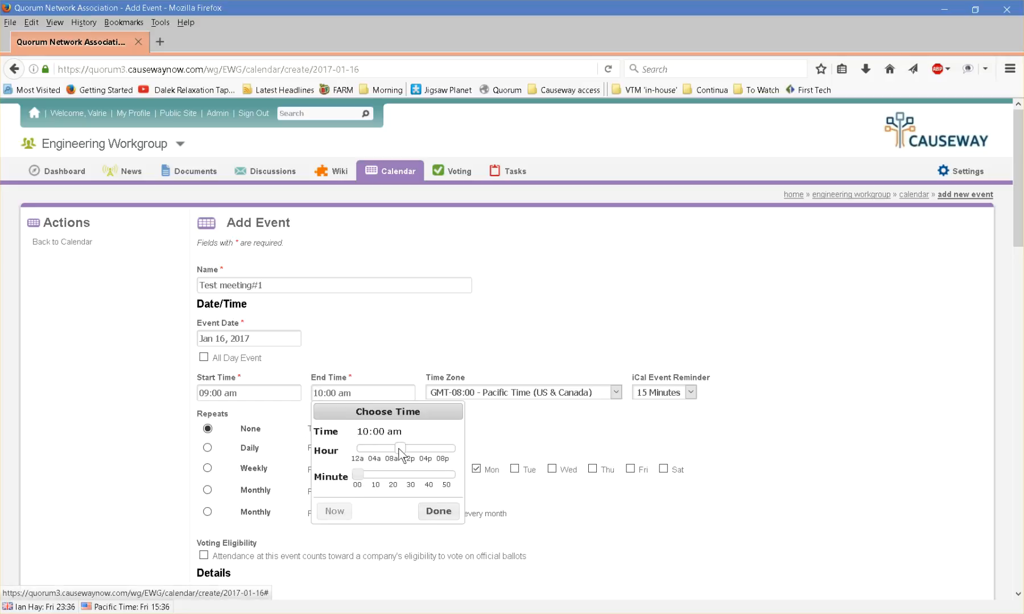
{"action": "left_click", "coordinate": [438, 511]}
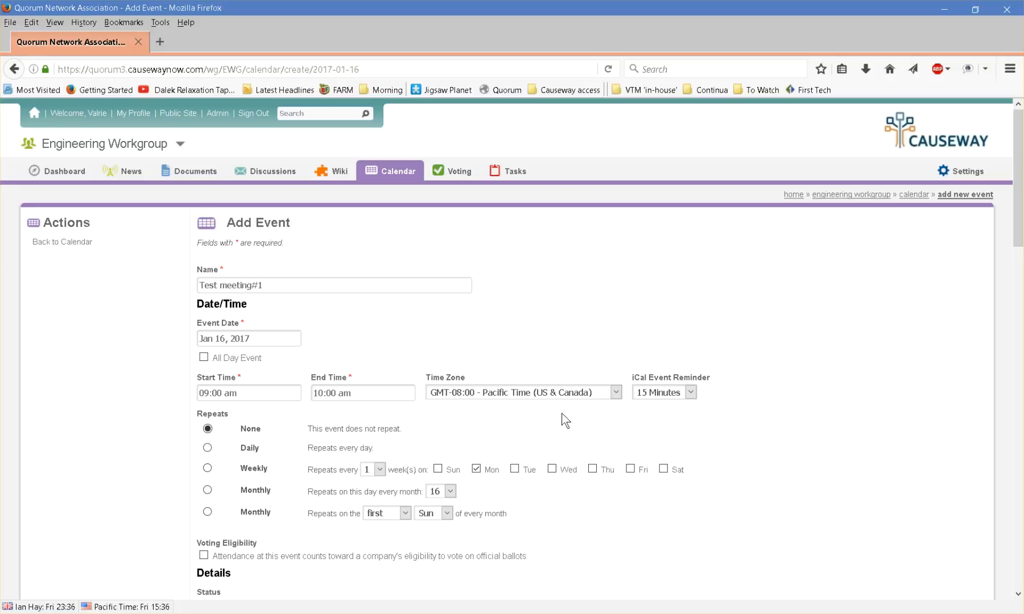
Set the iCal reminder to 15 Minutes and make the event repeat weekly every 2 weeks
{"action": "left_click", "coordinate": [691, 393]}
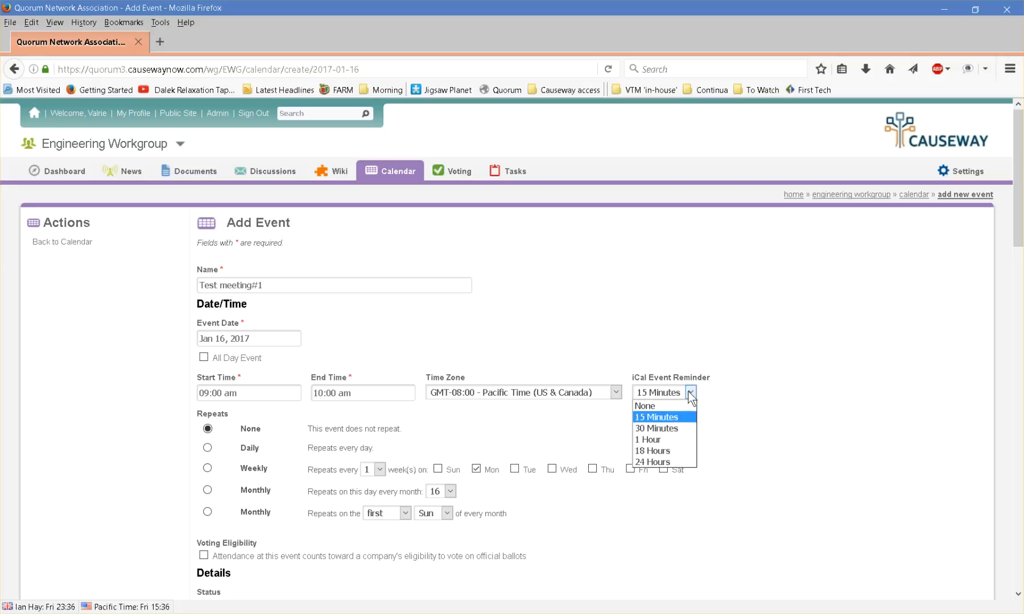
{"action": "left_click", "coordinate": [666, 417]}
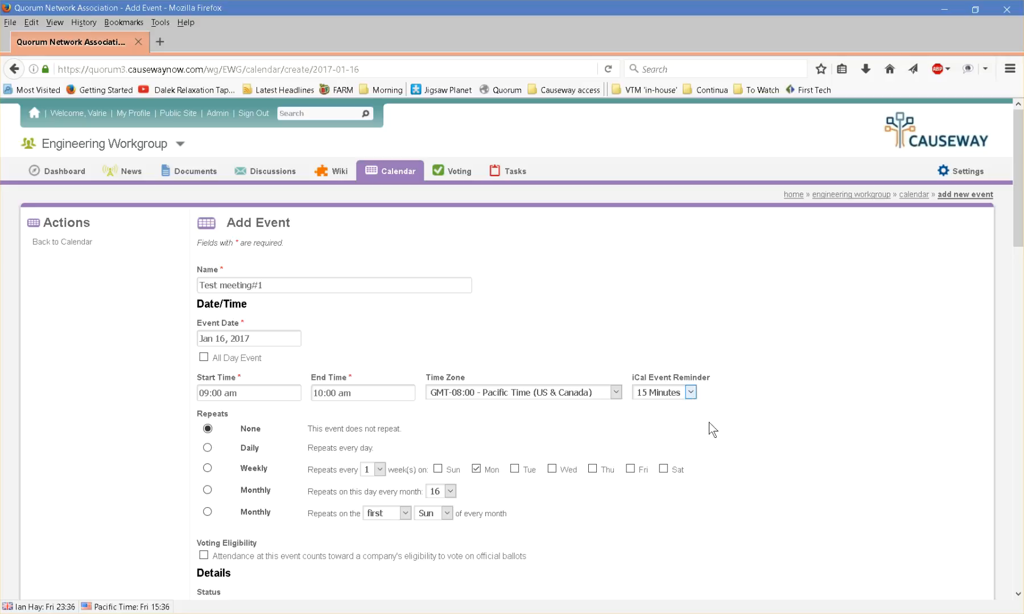
{"action": "left_click", "coordinate": [207, 469]}
{"action": "left_click", "coordinate": [380, 470]}
{"action": "left_click", "coordinate": [371, 490]}
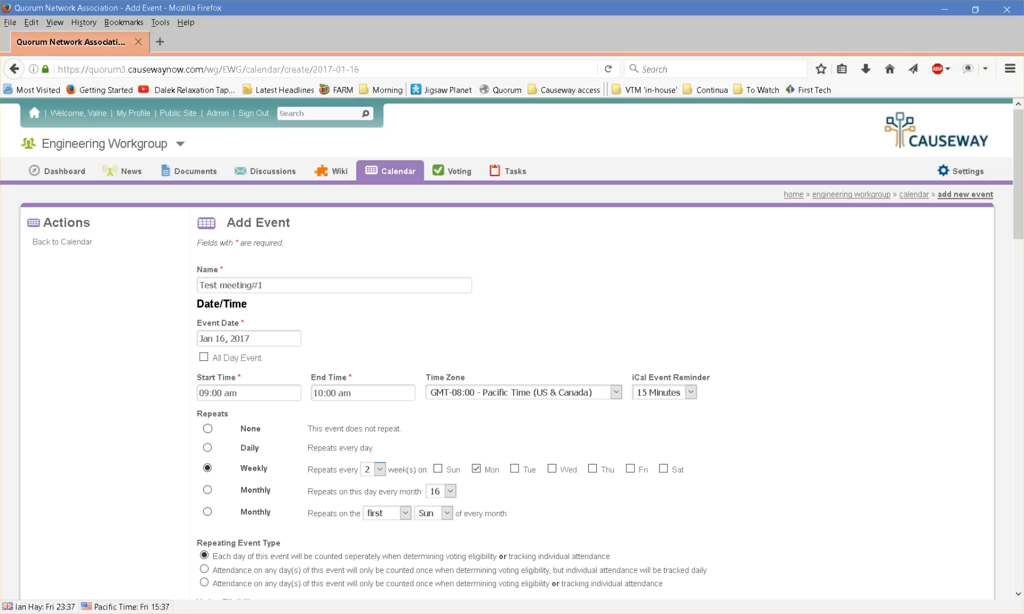
Make attendance at this event count toward voting eligibility
{"action": "scroll", "coordinate": [803, 385], "scroll_direction": "down", "scroll_amount": 5}
{"action": "scroll", "coordinate": [806, 398], "scroll_direction": "down", "scroll_amount": 1}
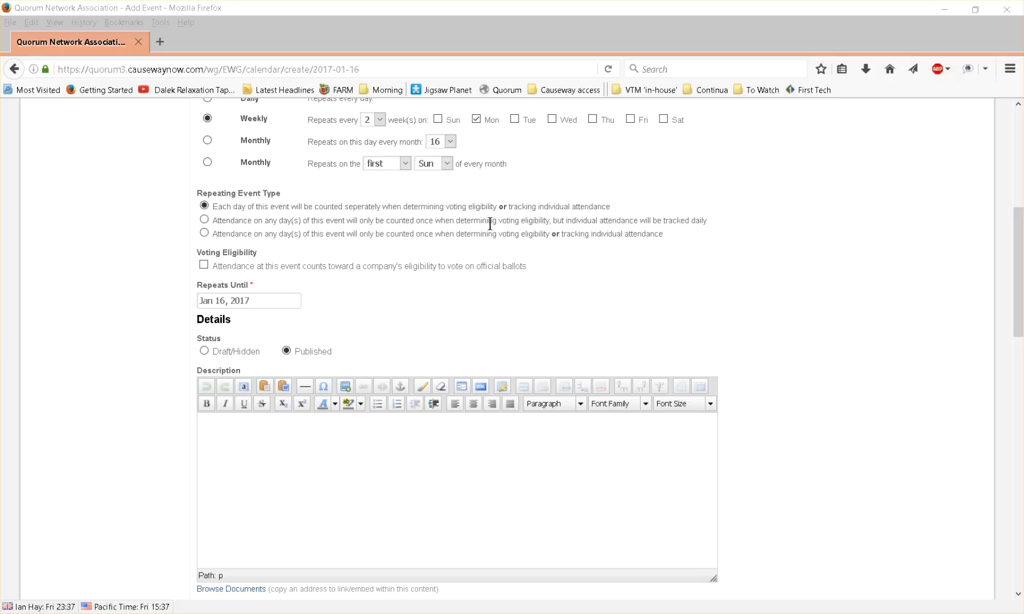
{"action": "left_click", "coordinate": [204, 265]}
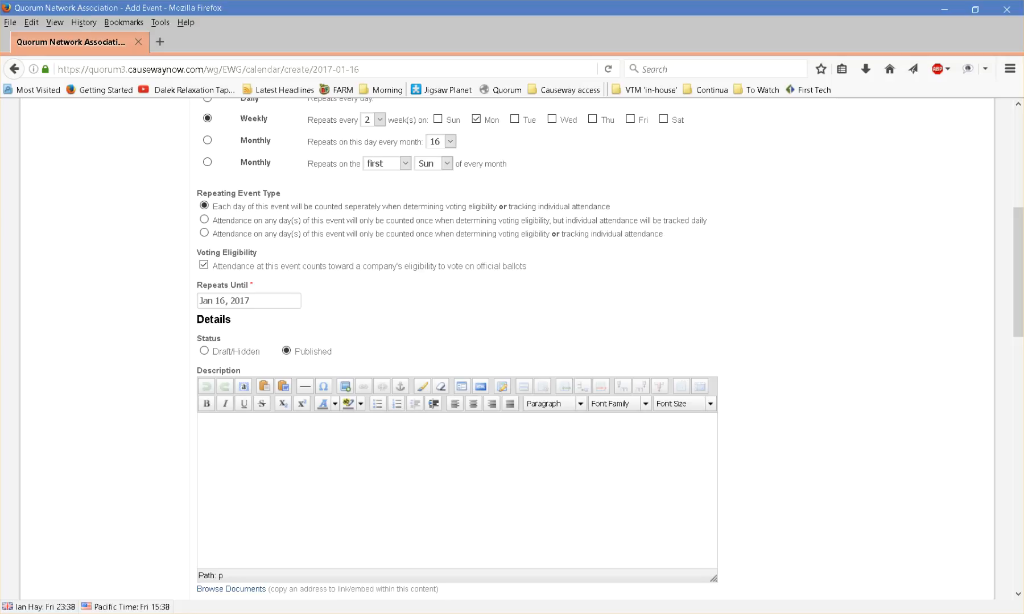
Set the Repeats Until date to Jun 5, 2017
{"action": "left_click", "coordinate": [267, 299]}
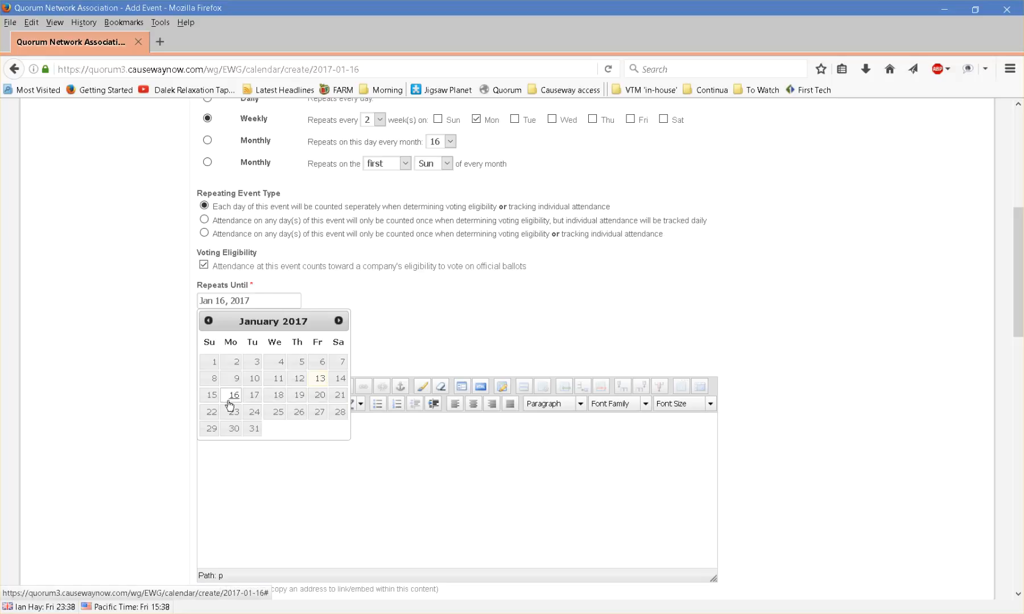
{"action": "left_click", "coordinate": [338, 321]}
{"action": "left_click", "coordinate": [338, 322]}
{"action": "left_click", "coordinate": [339, 321]}
{"action": "left_click", "coordinate": [338, 322]}
{"action": "left_click", "coordinate": [338, 321]}
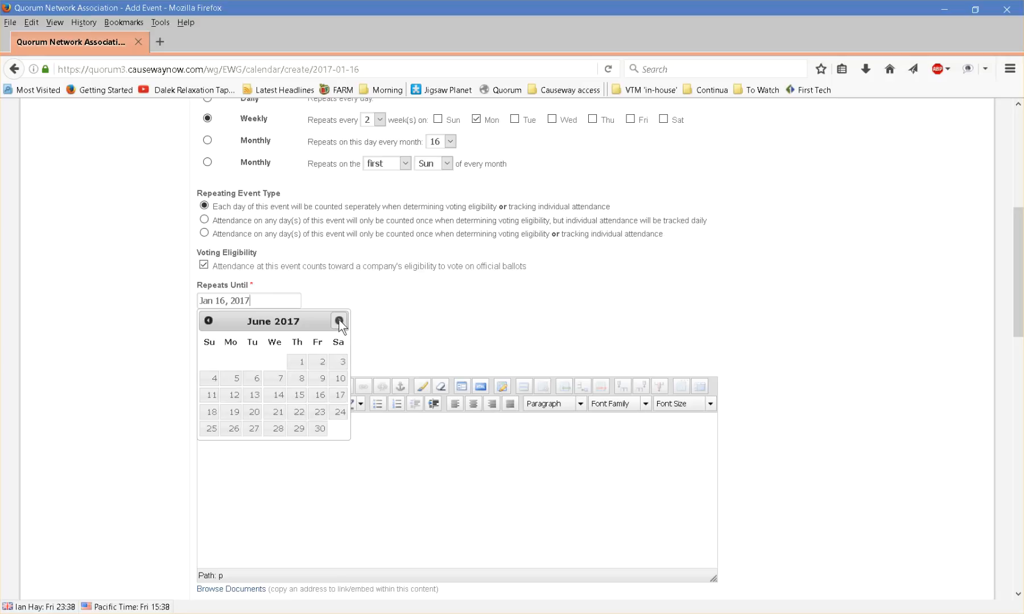
{"action": "left_click", "coordinate": [242, 385]}
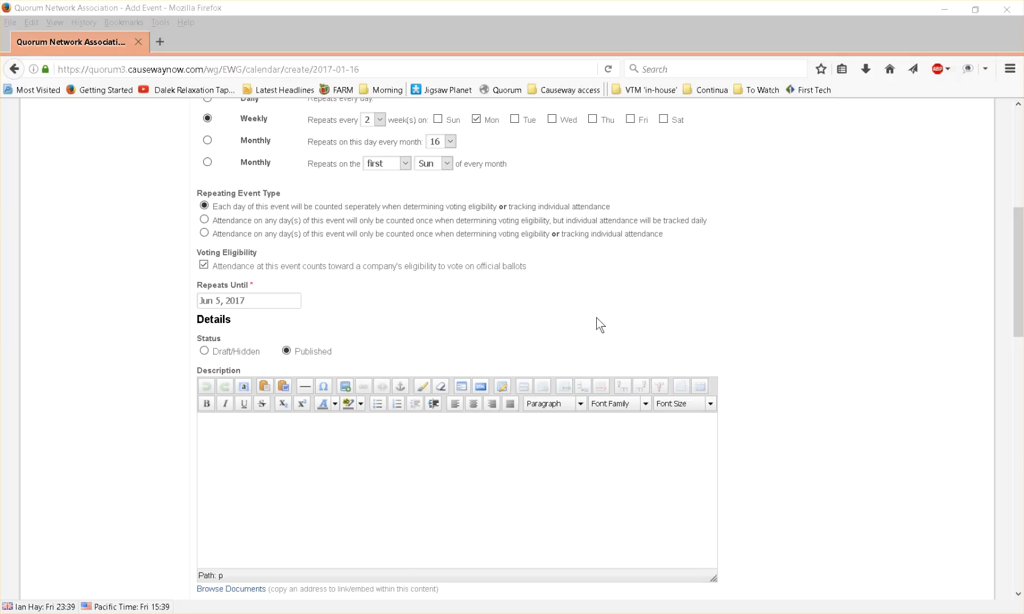
Paste the WebEx meeting details into the event description
{"action": "scroll", "coordinate": [596, 318], "scroll_direction": "down", "scroll_amount": 3}
{"action": "left_click", "coordinate": [557, 301]}
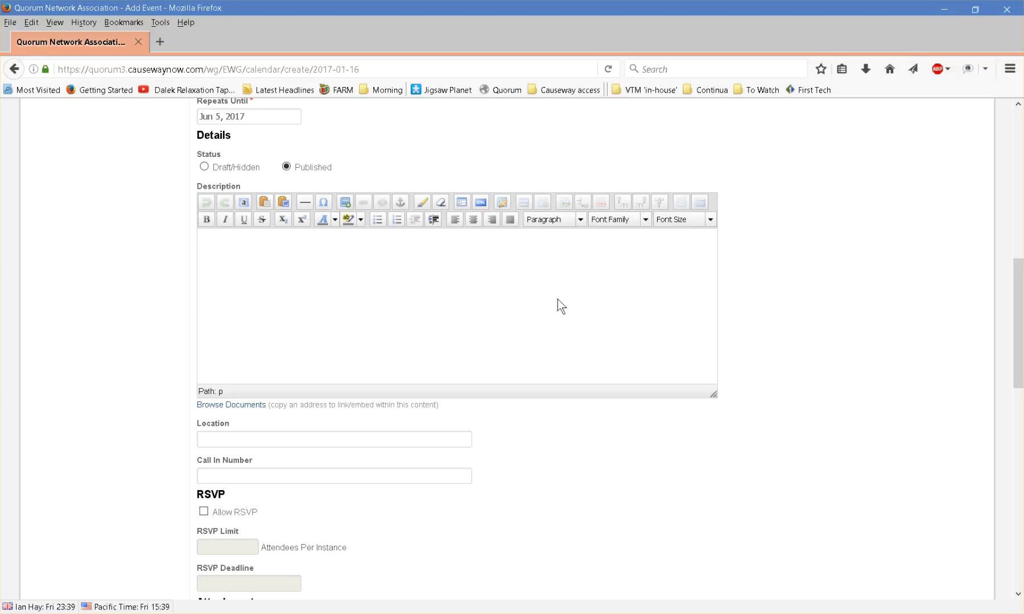
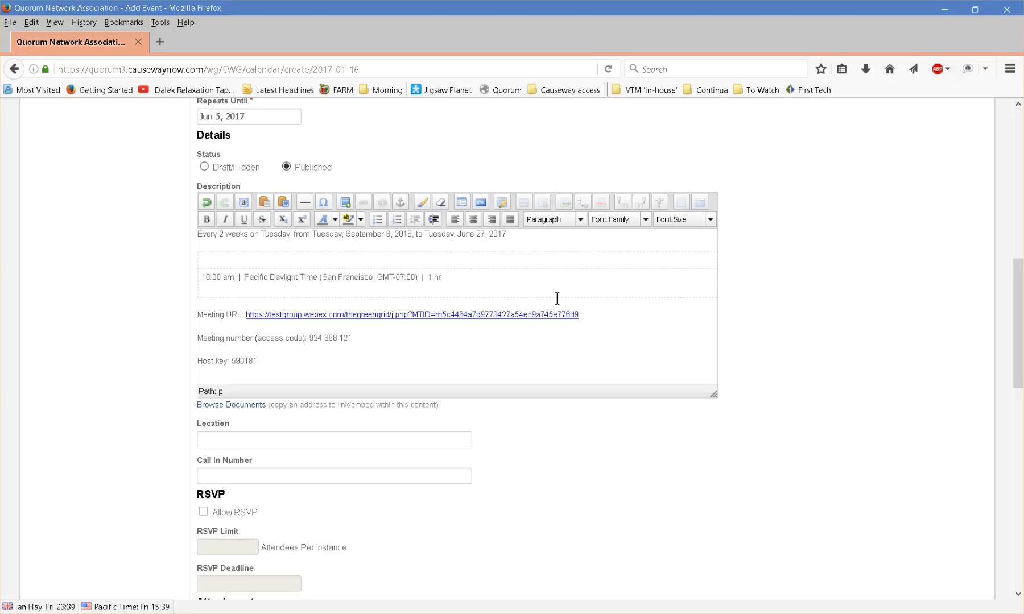
{"action": "scroll", "coordinate": [557, 298], "scroll_direction": "up", "scroll_amount": 1}
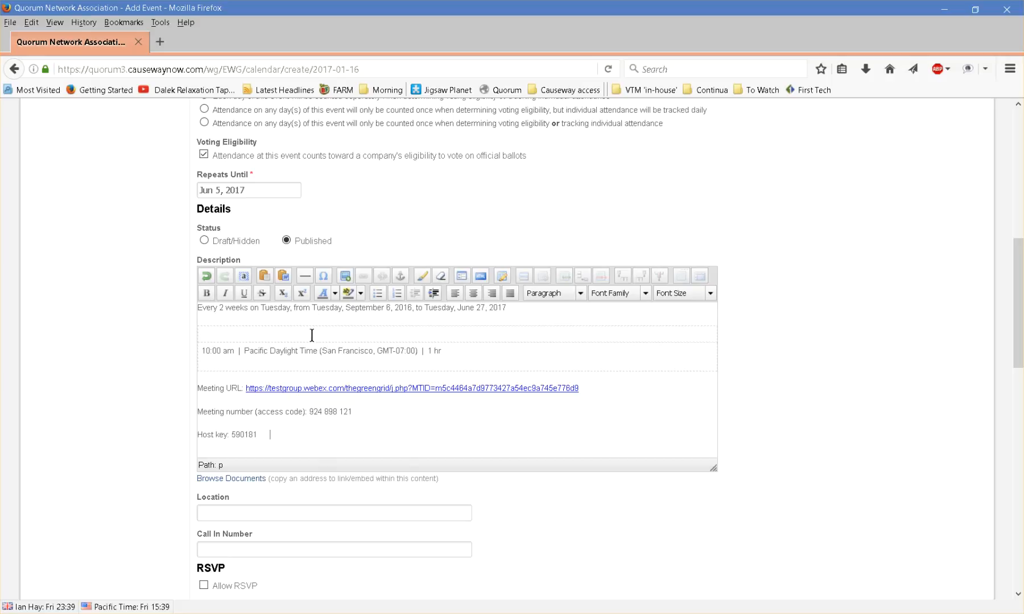
{"action": "scroll", "coordinate": [559, 425], "scroll_direction": "down", "scroll_amount": 1}
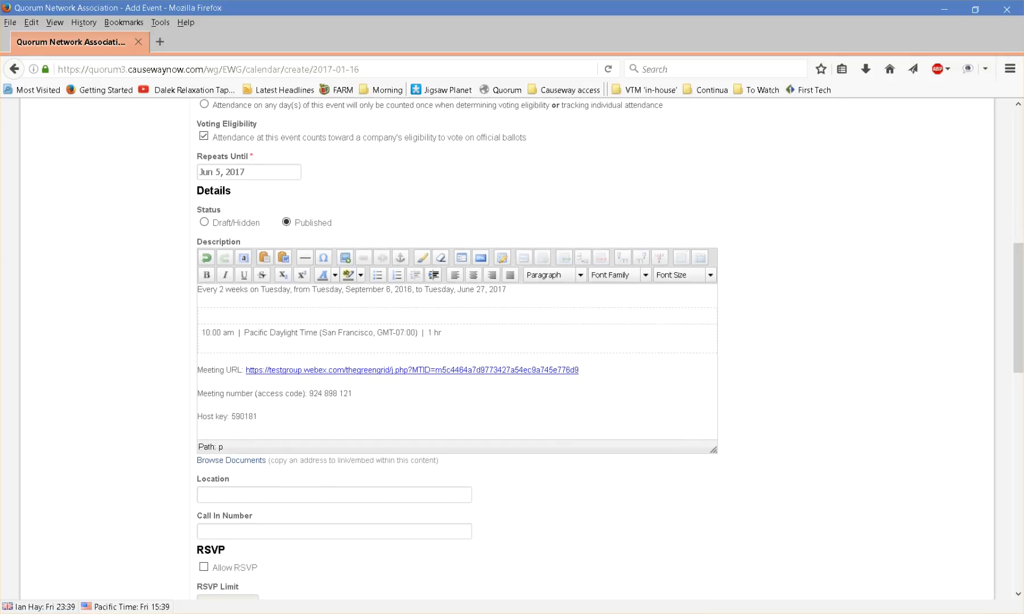
{"action": "scroll", "coordinate": [794, 378], "scroll_direction": "down", "scroll_amount": 5}
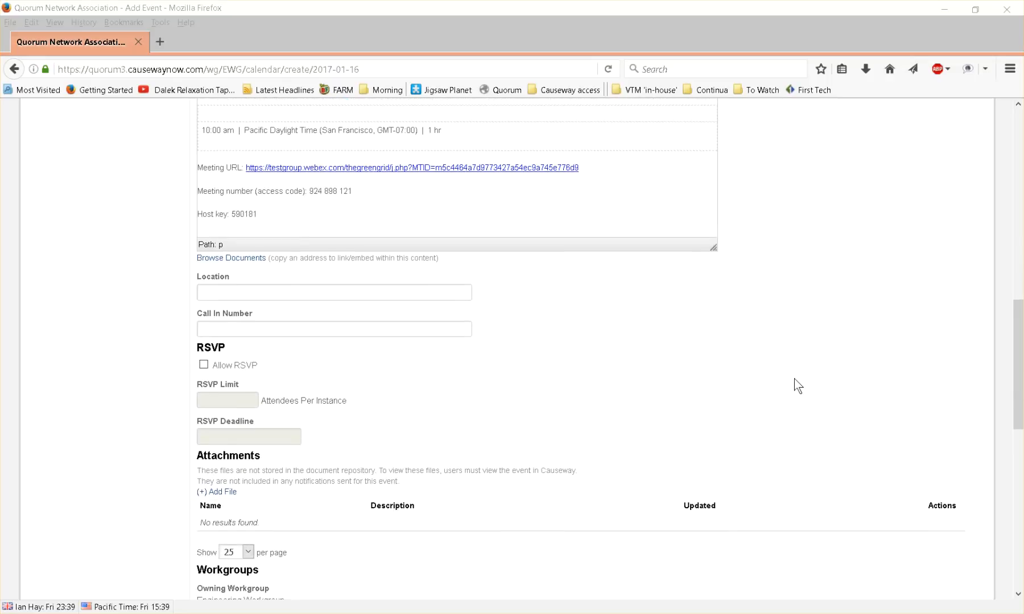
{"action": "scroll", "coordinate": [797, 386], "scroll_direction": "down", "scroll_amount": 1}
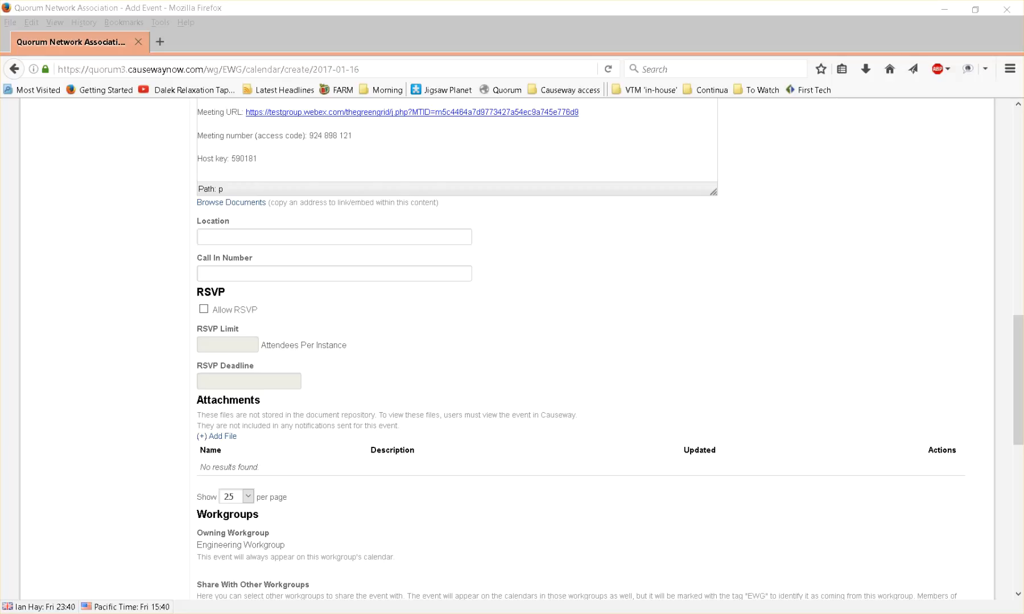
{"action": "scroll", "coordinate": [726, 303], "scroll_direction": "down", "scroll_amount": 3}
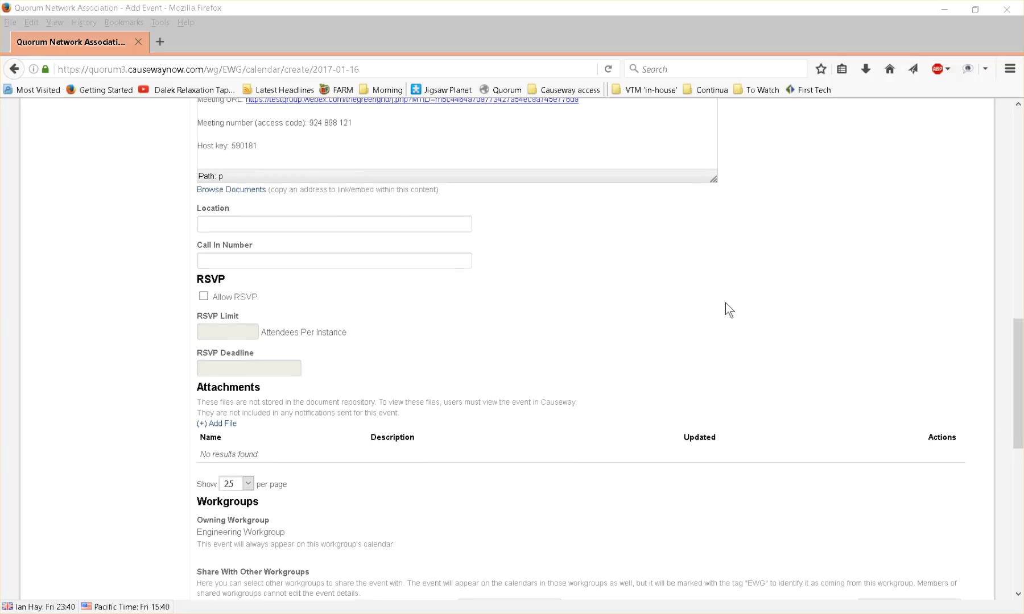
{"action": "scroll", "coordinate": [726, 304], "scroll_direction": "down", "scroll_amount": 1}
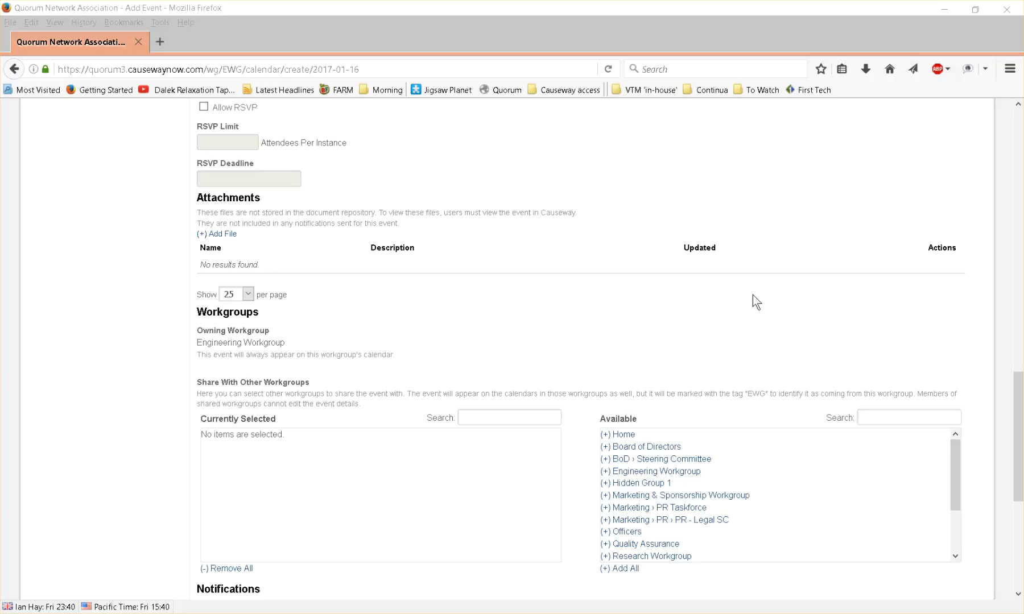
{"action": "left_click", "coordinate": [219, 236]}
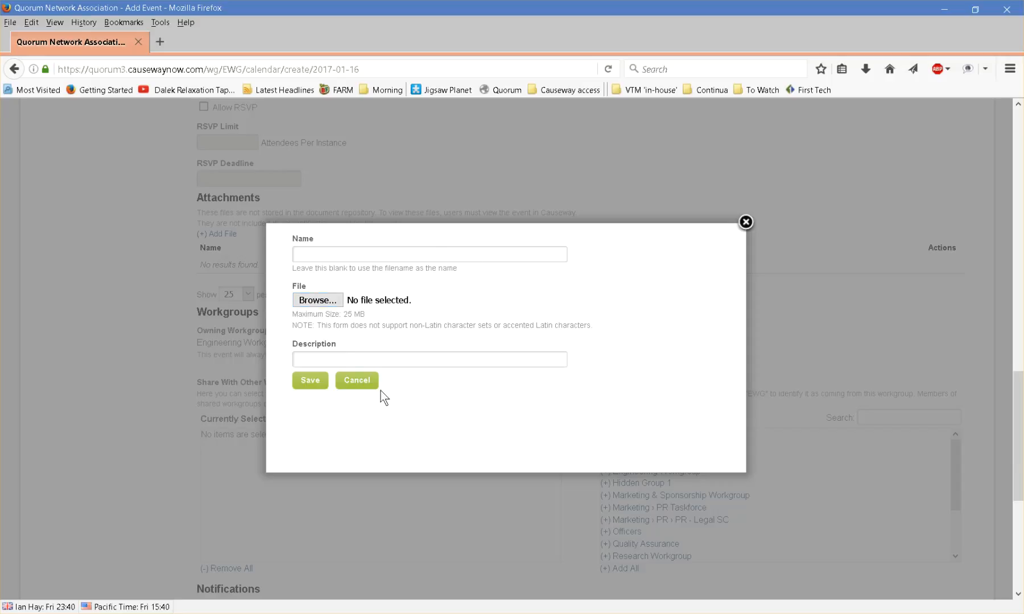
{"action": "left_click", "coordinate": [356, 381]}
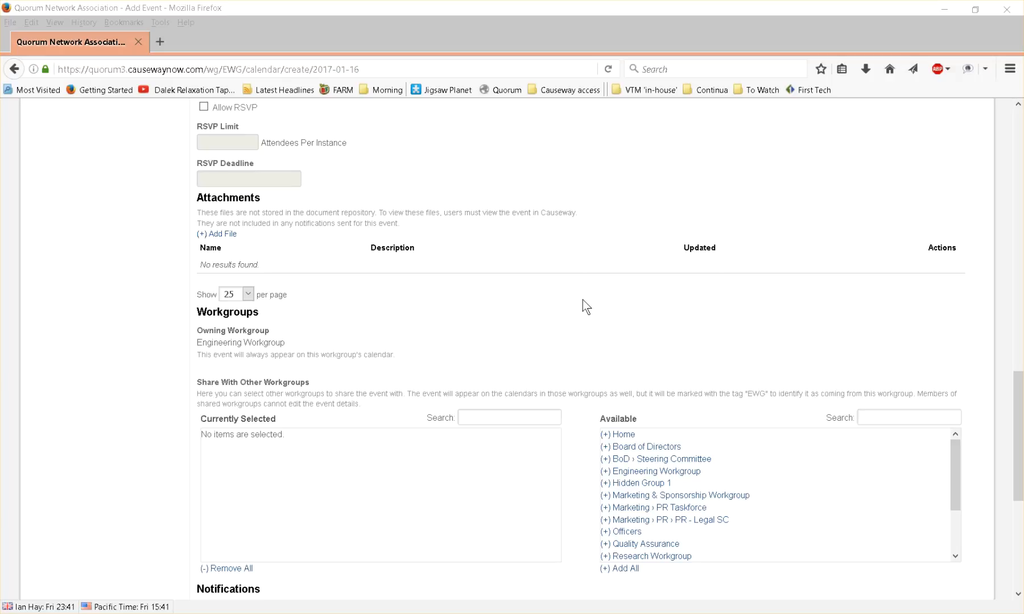
Share the event with the Technical Workgroup and Research Workgroup
{"action": "scroll", "coordinate": [583, 300], "scroll_direction": "down", "scroll_amount": 3}
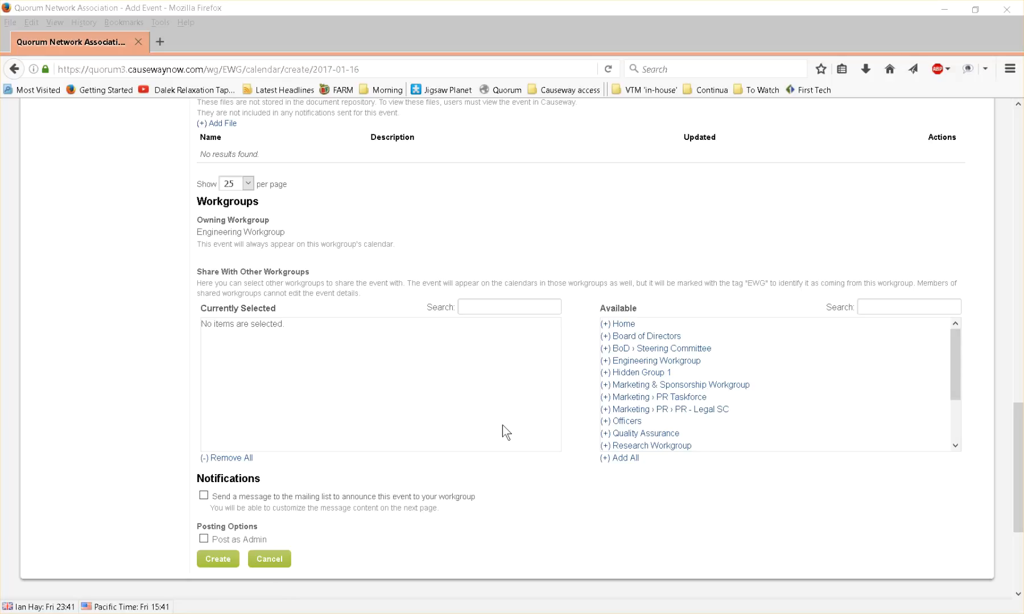
{"action": "scroll", "coordinate": [734, 420], "scroll_direction": "down", "scroll_amount": 1}
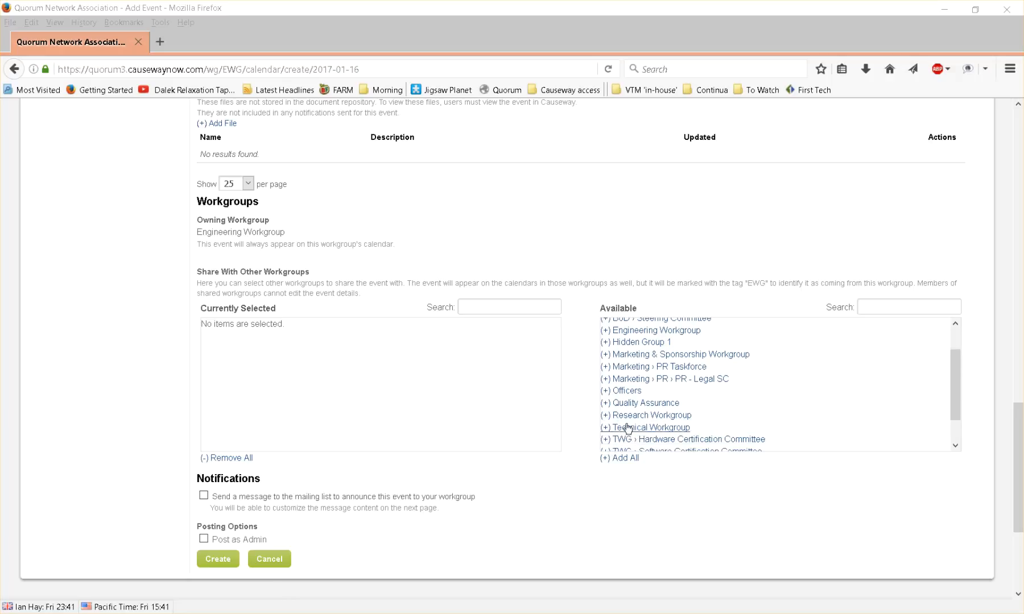
{"action": "left_click", "coordinate": [604, 428]}
{"action": "left_click", "coordinate": [606, 417]}
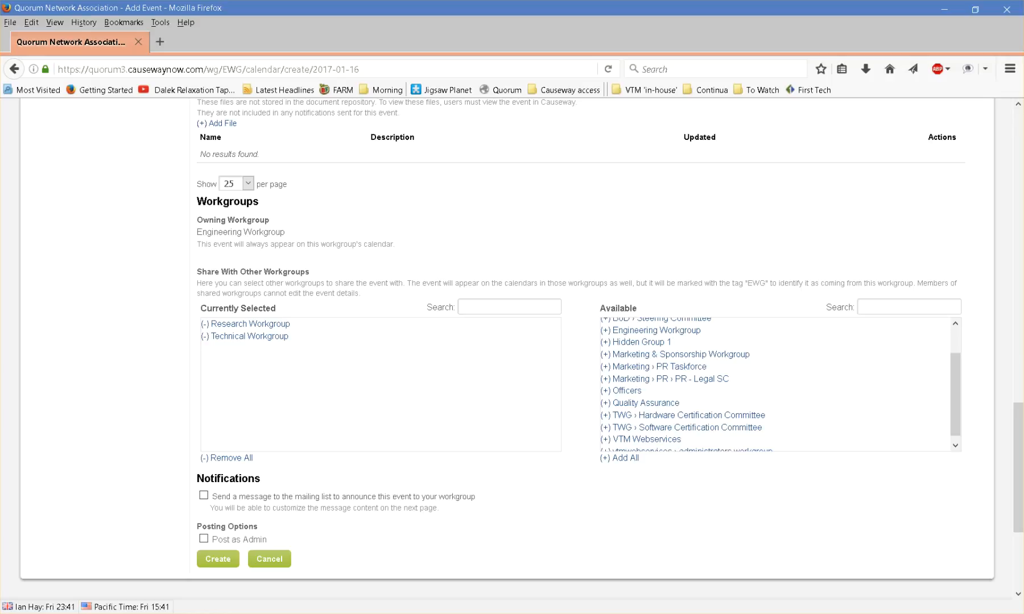
Enable the mailing-list announcement and Post as Admin, and create the event
{"action": "scroll", "coordinate": [121, 453], "scroll_direction": "down", "scroll_amount": 2}
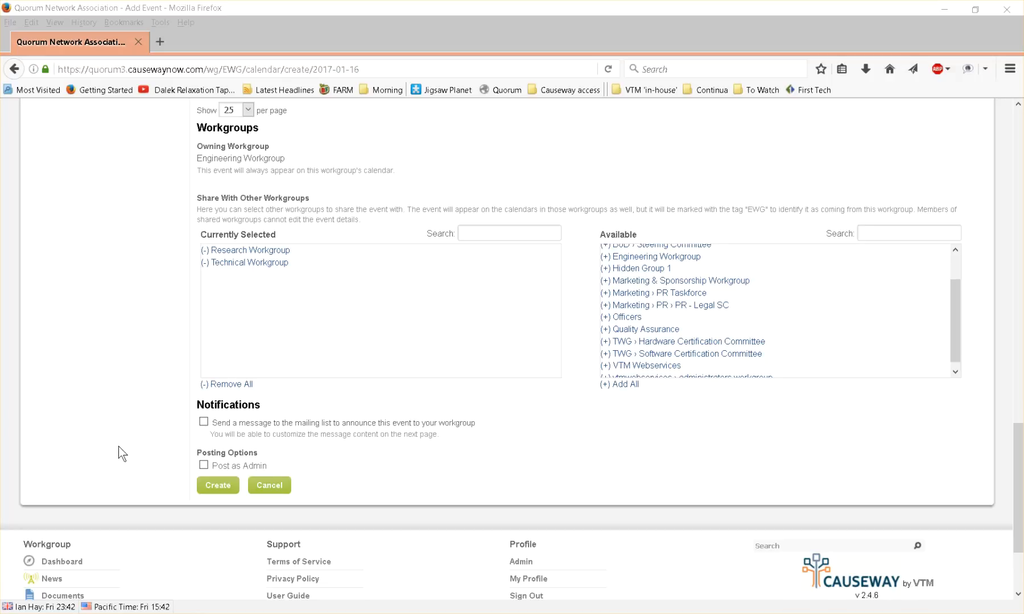
{"action": "left_click", "coordinate": [204, 422]}
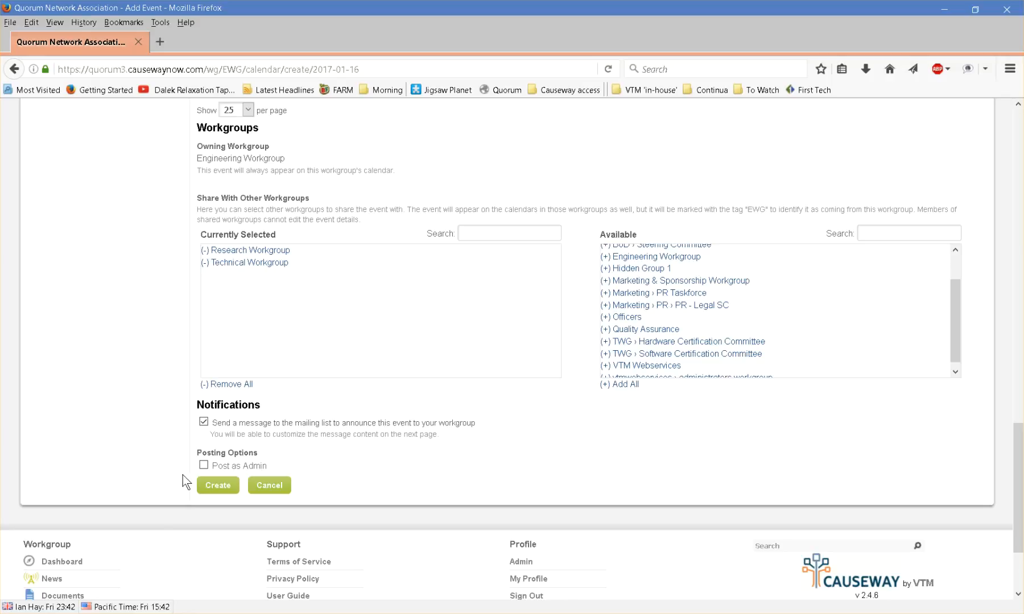
{"action": "left_click", "coordinate": [203, 466]}
{"action": "left_click", "coordinate": [217, 490]}
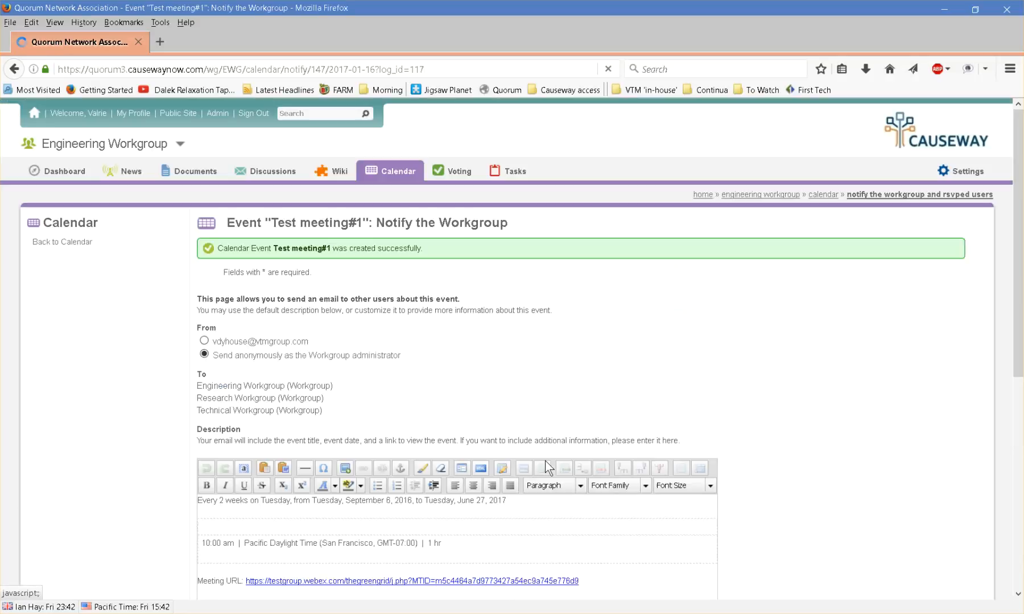
Insert blank lines at the top of the notification description and write the greeting "Greeting Group,"
{"action": "scroll", "coordinate": [860, 382], "scroll_direction": "down", "scroll_amount": 3}
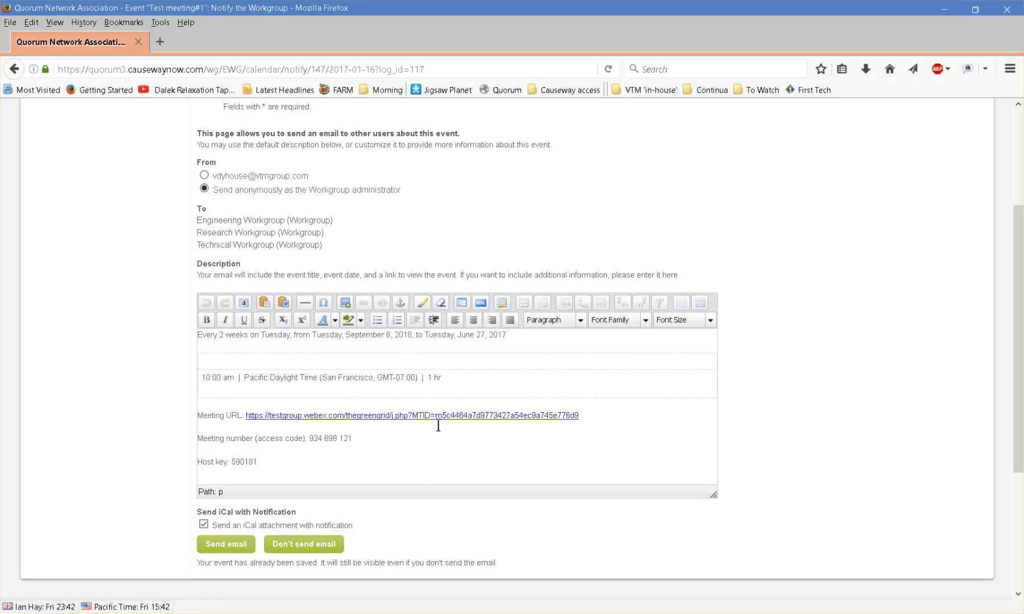
{"action": "key", "text": "Up"}
{"action": "key", "text": "Up"}
{"action": "key", "text": "Up"}
{"action": "key", "text": "Up"}
{"action": "key", "text": "Up"}
{"action": "key", "text": "Return"}
{"action": "key", "text": "Return"}
{"action": "key", "text": "Return"}
{"action": "type", "text": "G"}
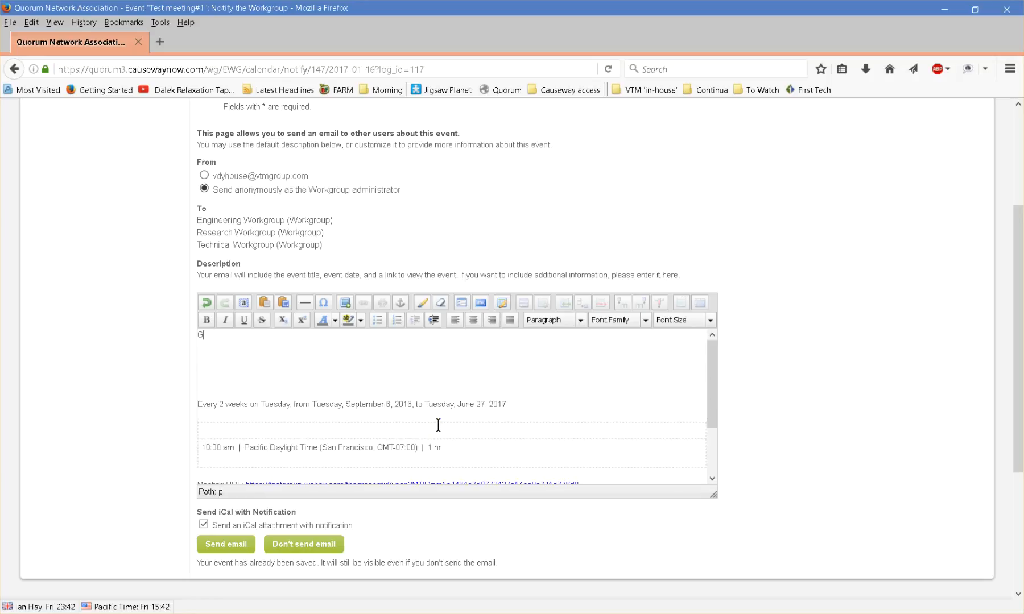
{"action": "type", "text": "reeting Group.,"}
{"action": "key", "text": "Return"}
Add the line "The information needed to join our next meeting is attached below." to the email description
{"action": "type", "text": "T"}
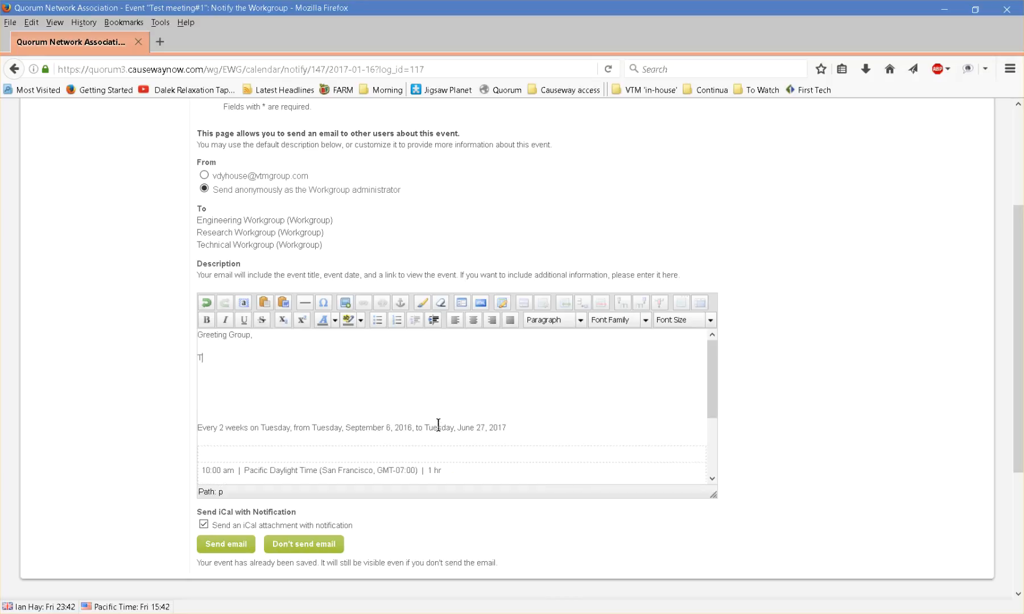
{"action": "type", "text": "he informaiton"}
{"action": "key", "text": "BackSpace"}
{"action": "key", "text": "BackSpace"}
{"action": "key", "text": "BackSpace"}
{"action": "key", "text": "BackSpace"}
{"action": "type", "text": "tion needed to join our "}
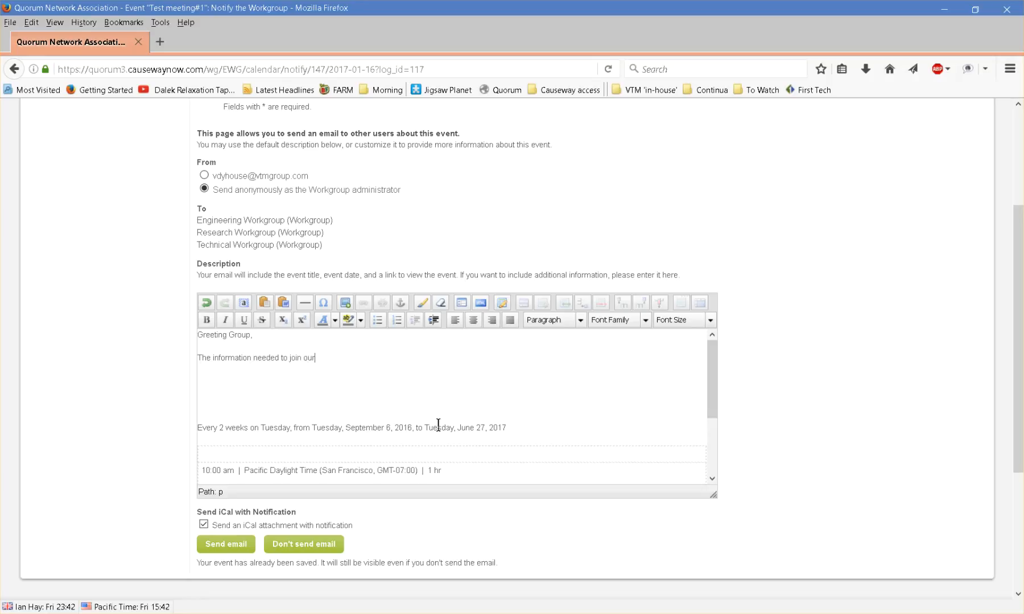
{"action": "type", "text": "next meeting is attached belowe"}
{"action": "key", "text": "BackSpace"}
{"action": "type", "text": "."}
{"action": "key", "text": "Return"}
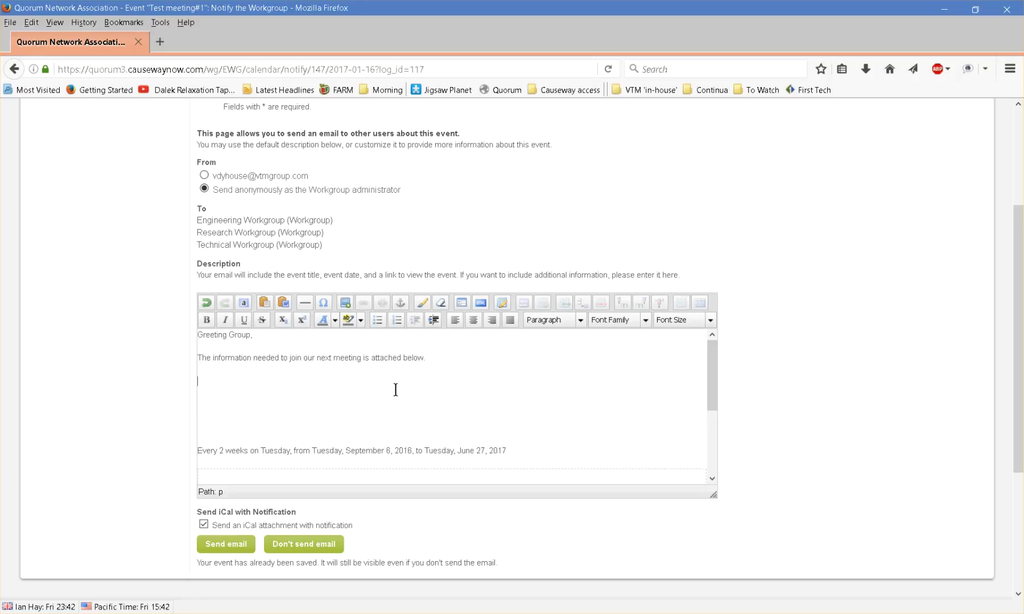
Sign off the email message with "THanks!" and "Admin" on separate lines
{"action": "type", "text": "THanks!"}
{"action": "key", "text": "Return"}
{"action": "type", "text": "Admin"}
Send the notification email with the iCal attachment to the workgroups
{"action": "scroll", "coordinate": [396, 389], "scroll_direction": "down", "scroll_amount": 1}
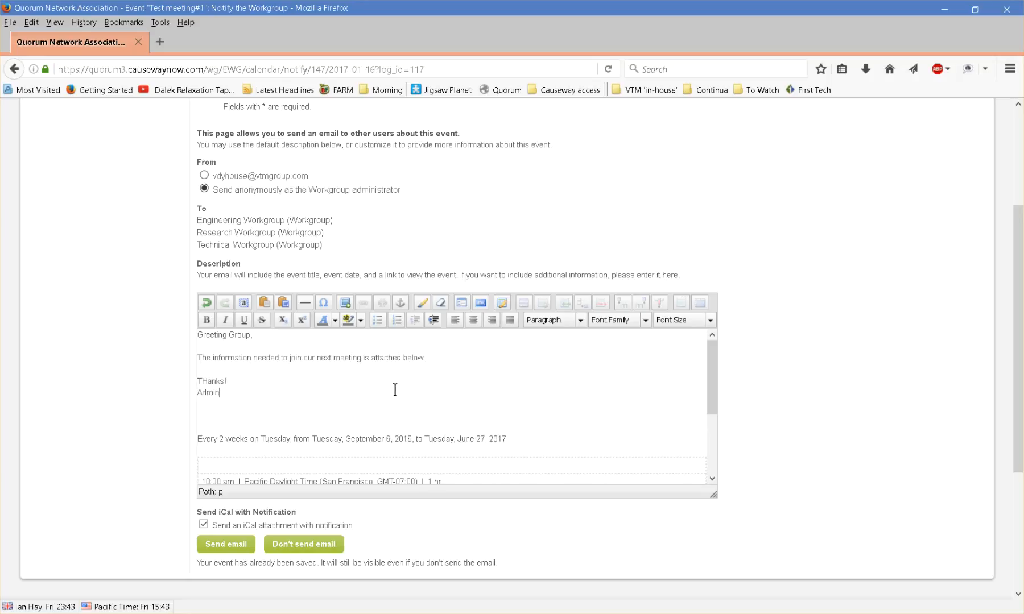
{"action": "scroll", "coordinate": [97, 465], "scroll_direction": "down", "scroll_amount": 3}
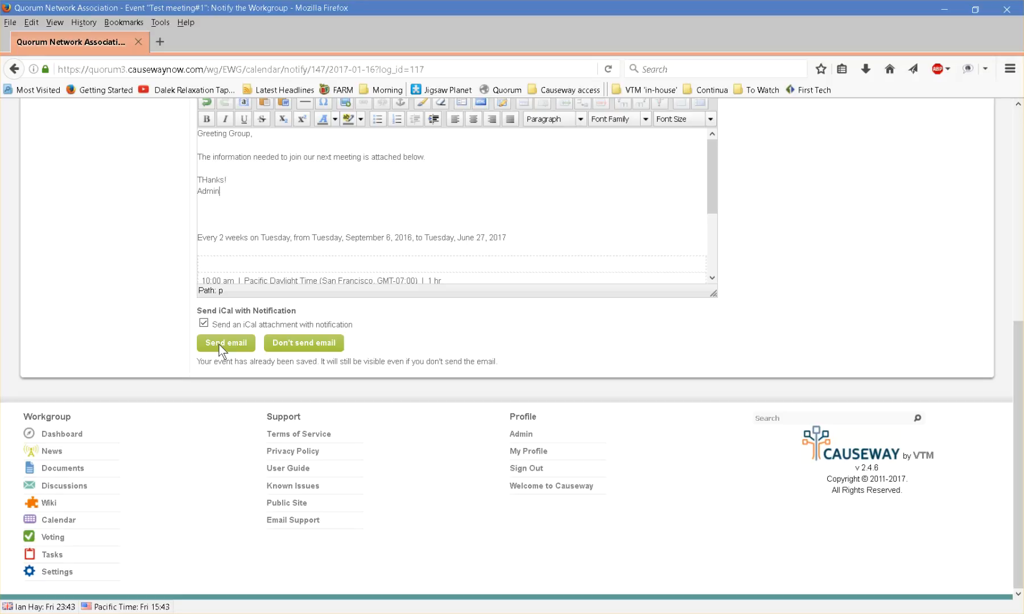
{"action": "left_click", "coordinate": [335, 344]}
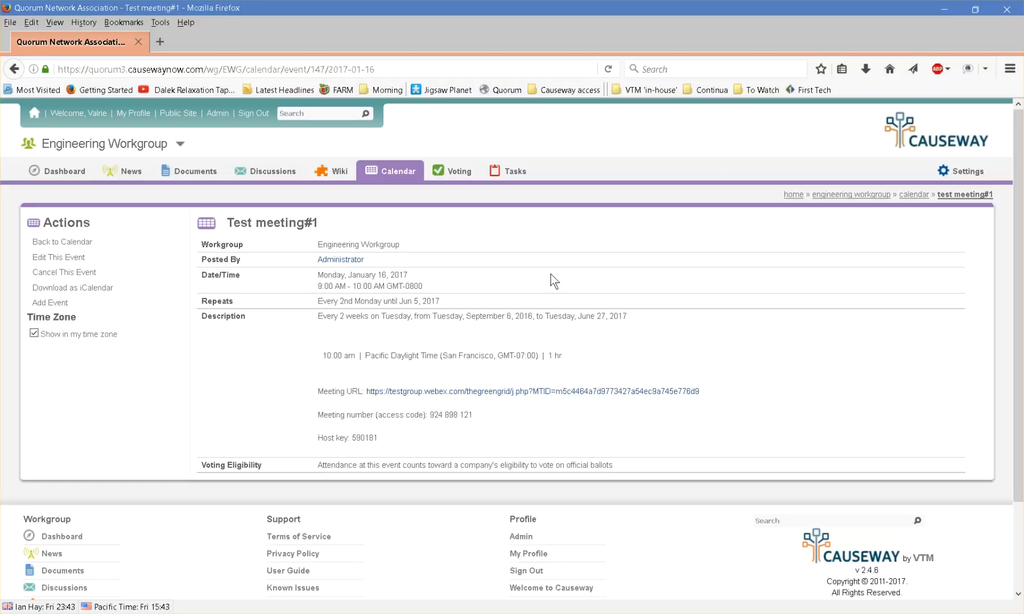
Open the January 16 occurrence of Test meeting#1 from the calendar, edit only that occurrence, and save it
{"action": "left_click", "coordinate": [401, 177]}
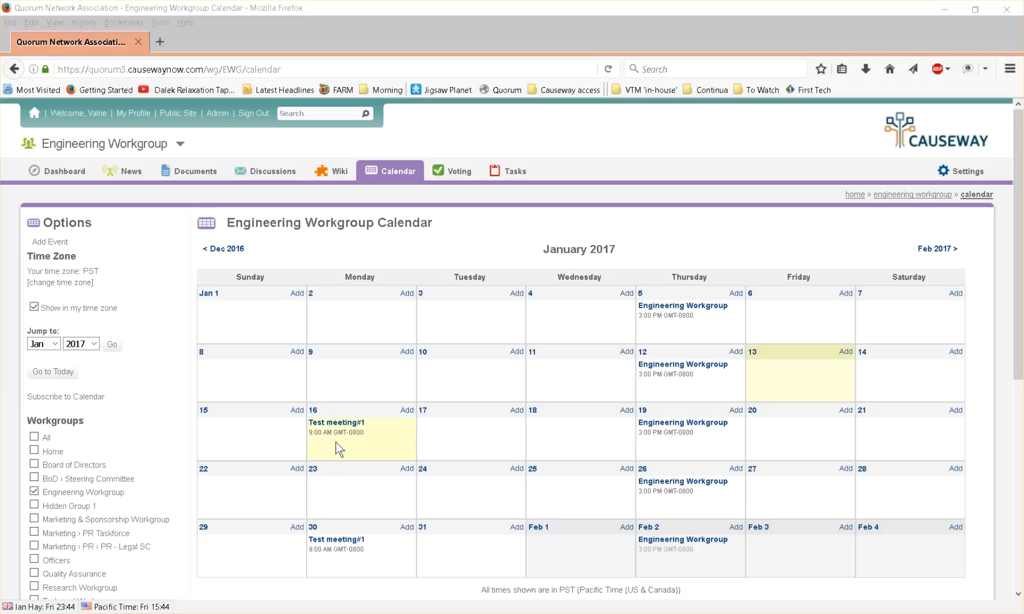
{"action": "left_click", "coordinate": [329, 423]}
{"action": "left_click", "coordinate": [330, 425]}
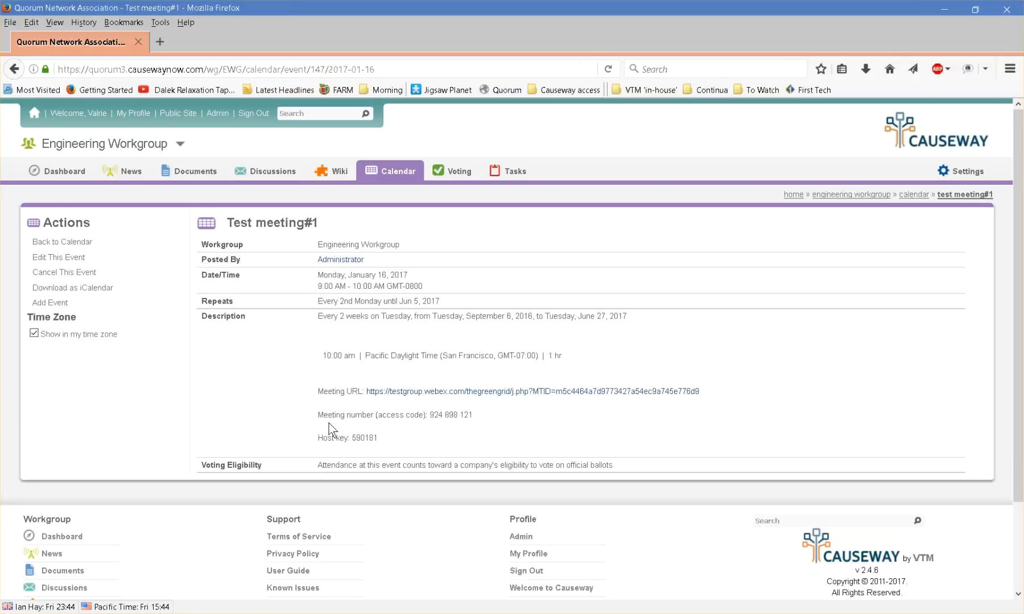
{"action": "left_click", "coordinate": [54, 258]}
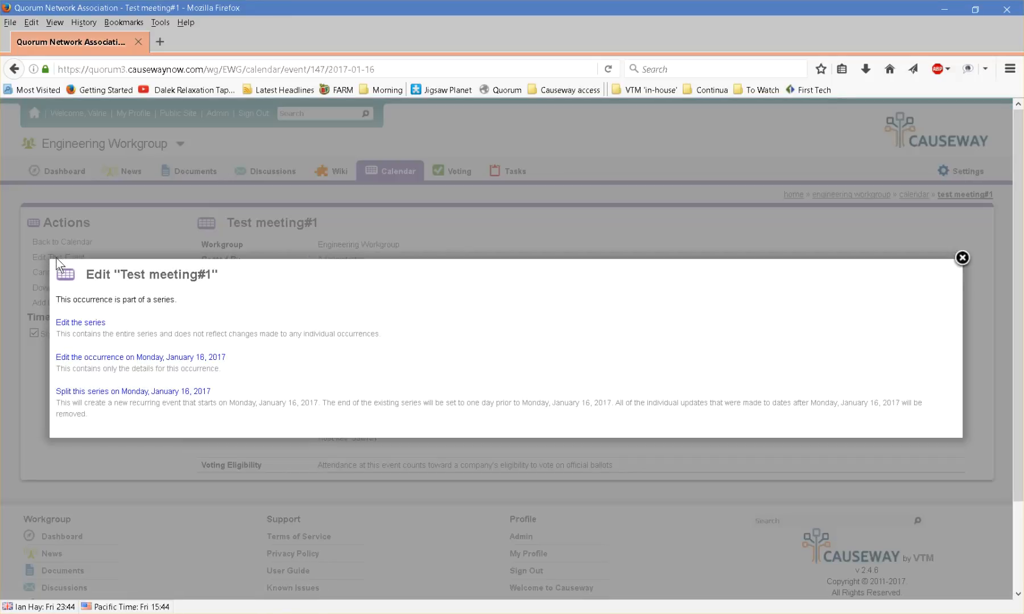
{"action": "left_click", "coordinate": [138, 362]}
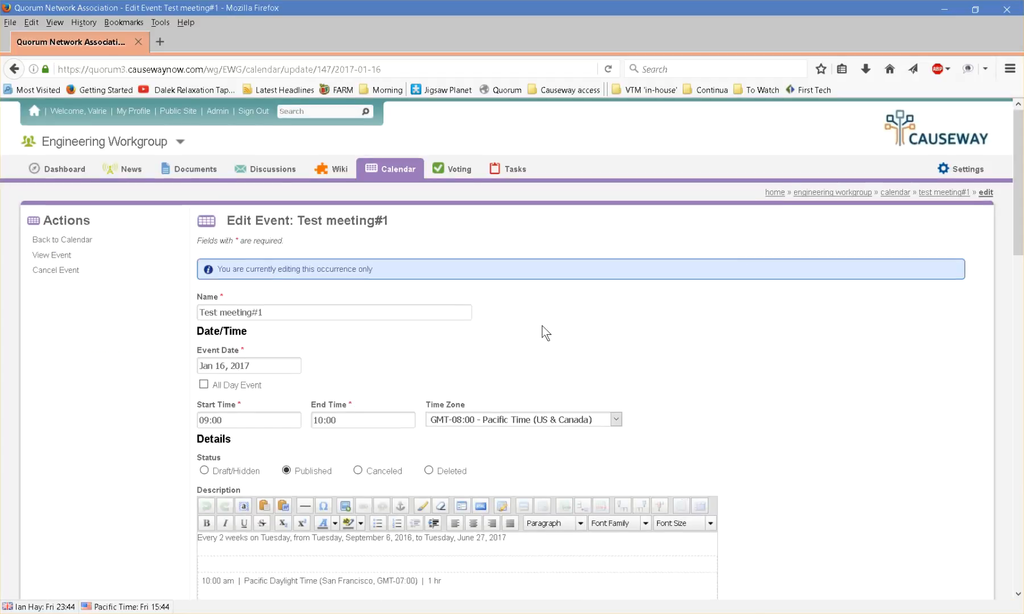
{"action": "scroll", "coordinate": [533, 348], "scroll_direction": "down", "scroll_amount": 4}
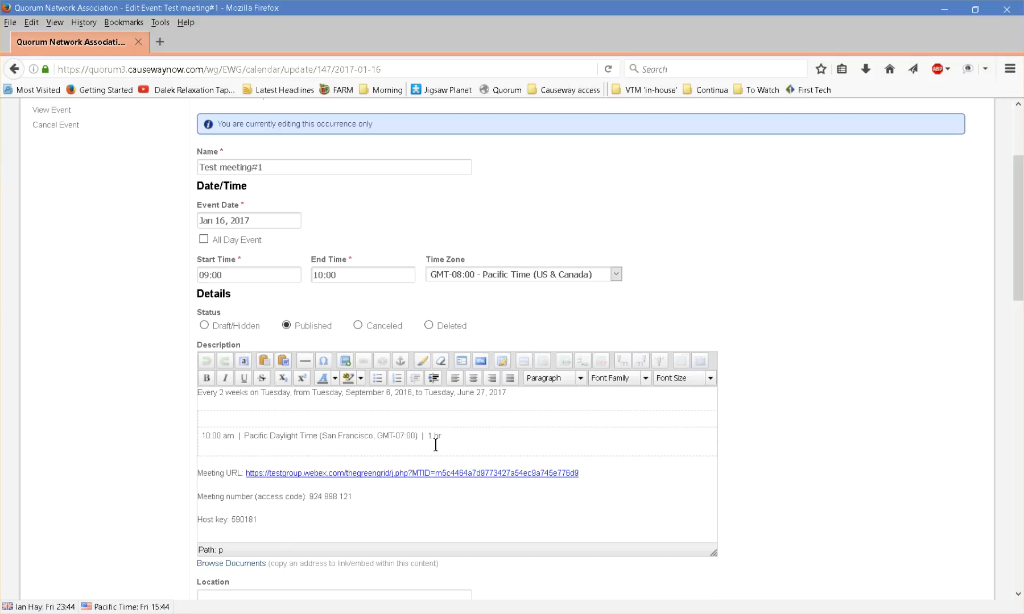
{"action": "scroll", "coordinate": [494, 450], "scroll_direction": "down", "scroll_amount": 3}
{"action": "scroll", "coordinate": [569, 460], "scroll_direction": "down", "scroll_amount": 15}
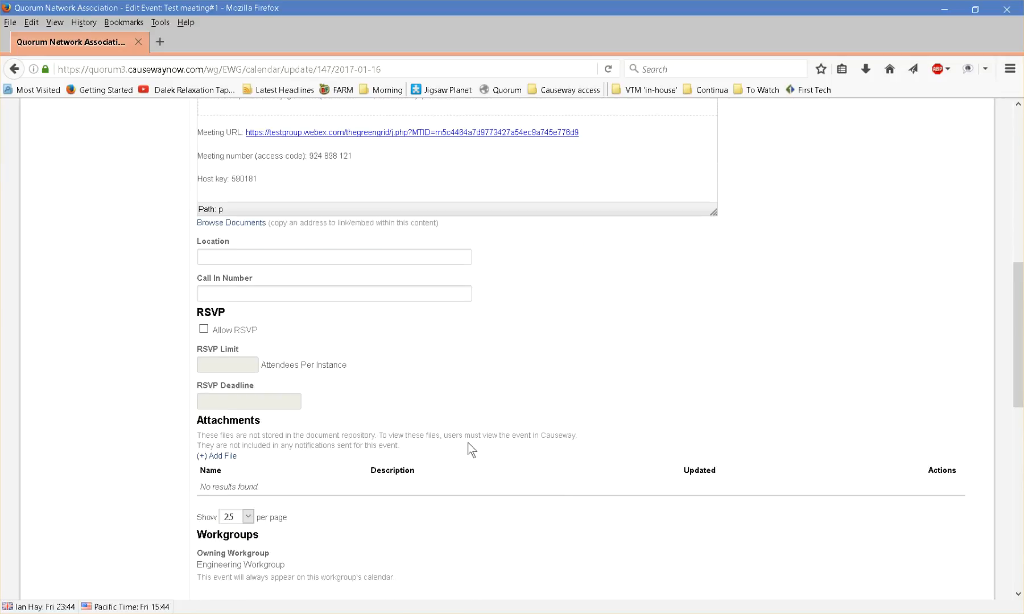
{"action": "scroll", "coordinate": [418, 441], "scroll_direction": "down", "scroll_amount": 3}
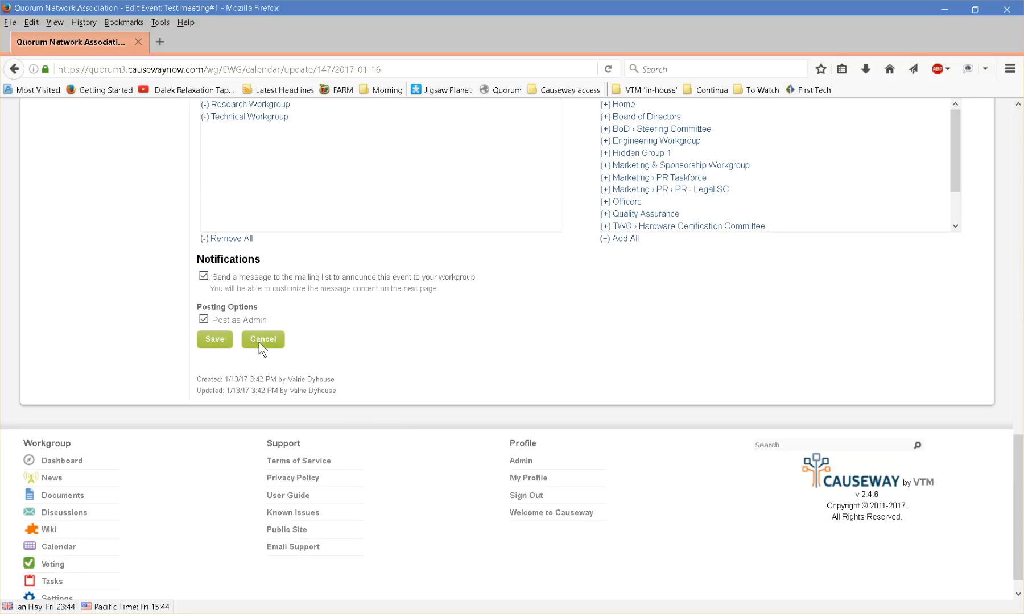
{"action": "left_click", "coordinate": [208, 340]}
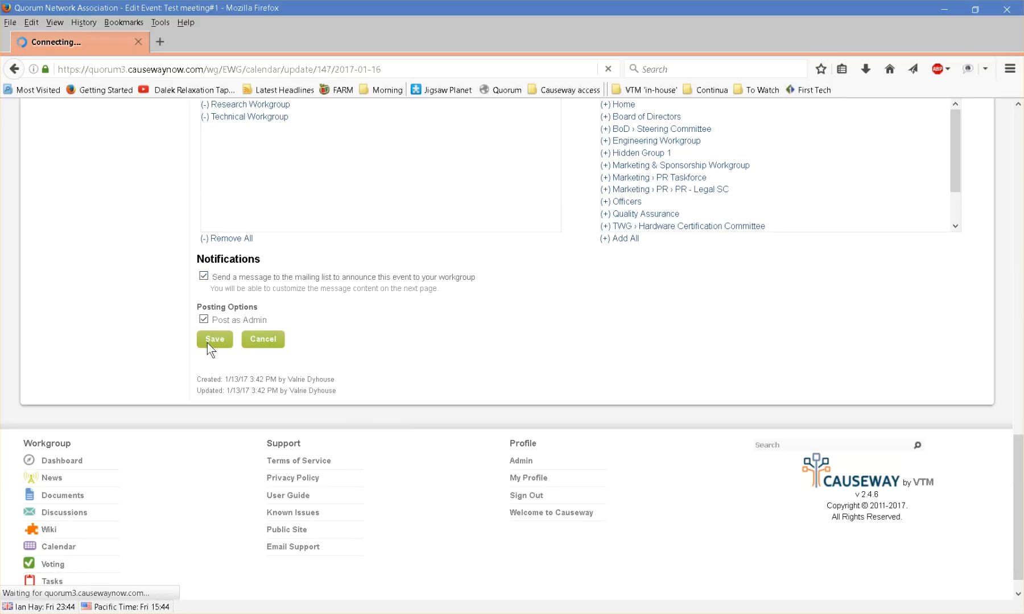
Add "REMINDER" as a separate line at the top of the notification description
{"action": "scroll", "coordinate": [360, 366], "scroll_direction": "down", "scroll_amount": 3}
{"action": "left_click", "coordinate": [204, 405]}
{"action": "type", "text": "REMINDER"}
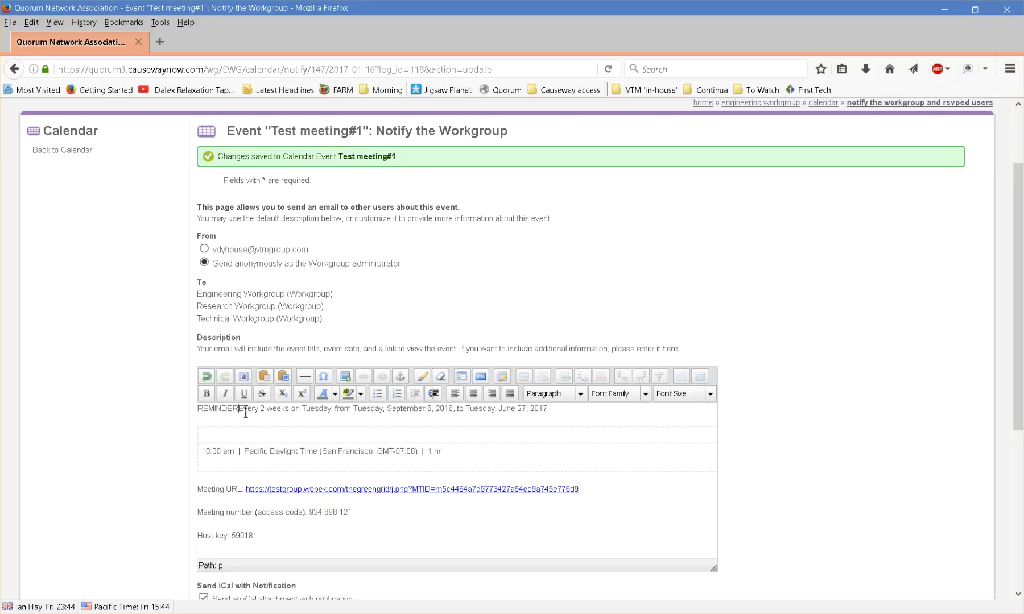
{"action": "key", "text": "Return"}
{"action": "key", "text": "Return"}
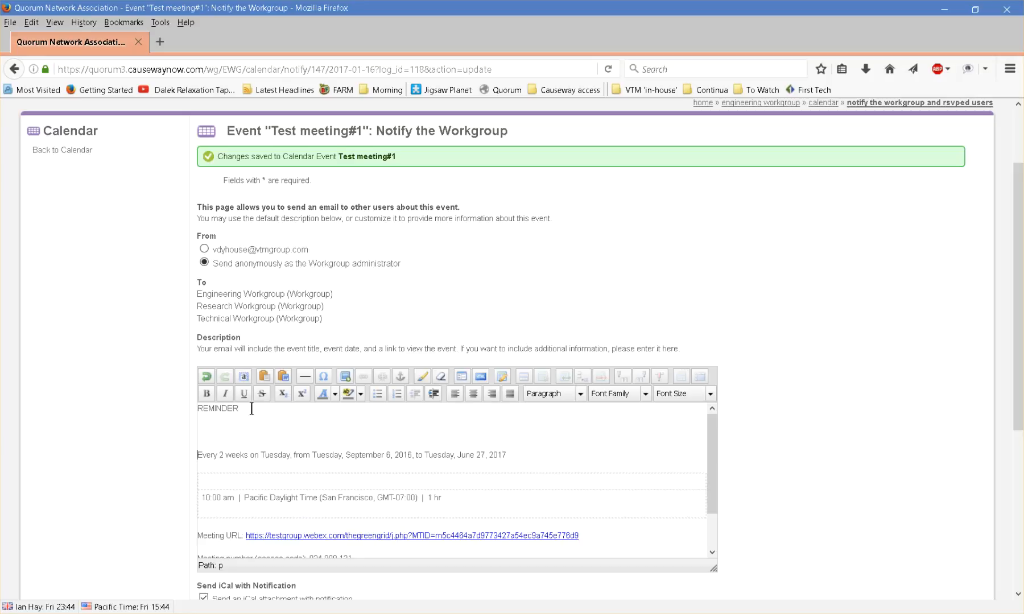
Send the reminder email and return to the workgroup calendar
{"action": "scroll", "coordinate": [111, 368], "scroll_direction": "down", "scroll_amount": 2}
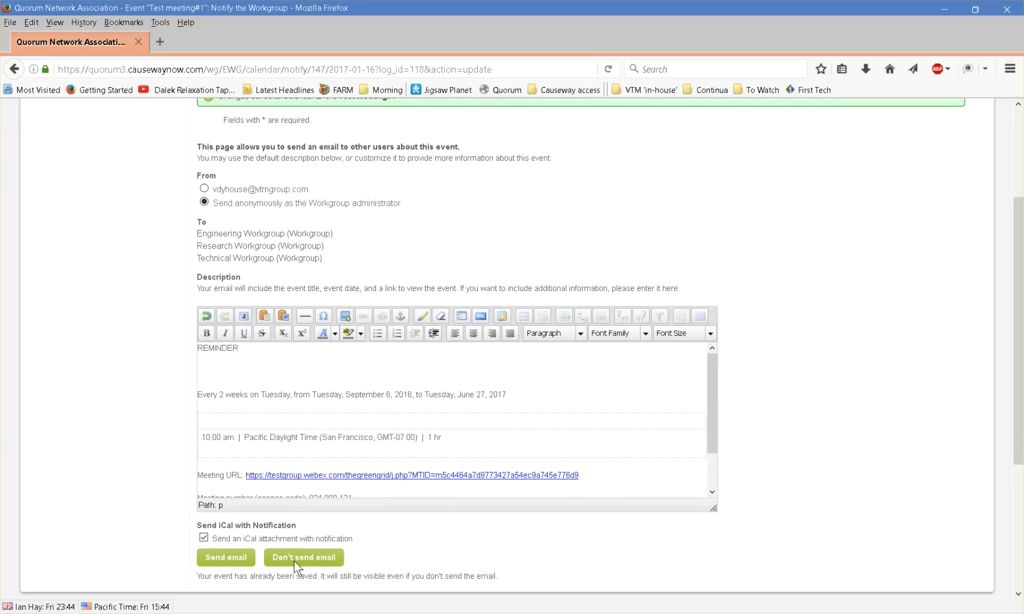
{"action": "scroll", "coordinate": [306, 561], "scroll_direction": "down", "scroll_amount": 5}
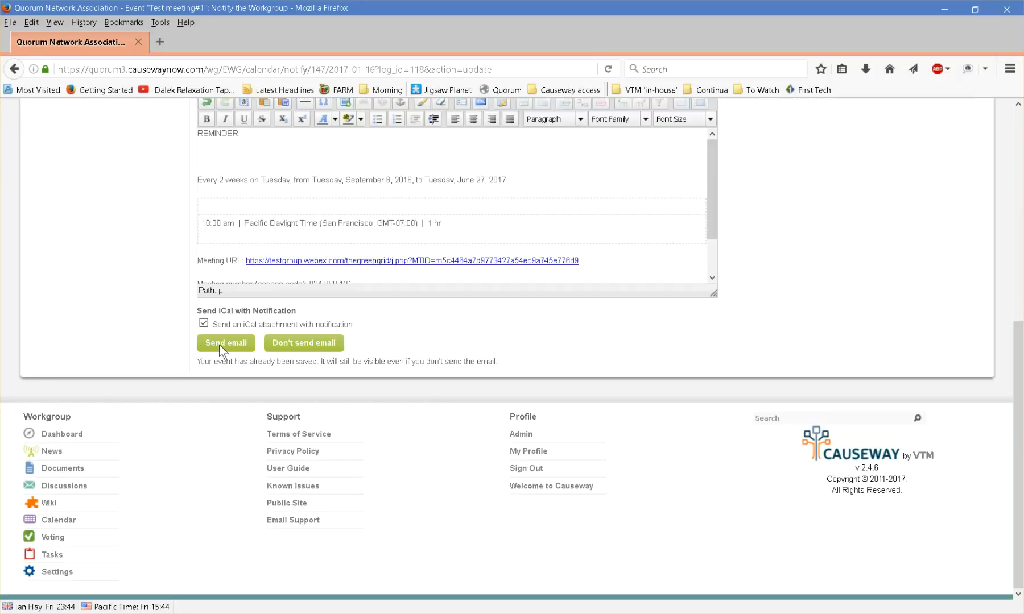
{"action": "left_click", "coordinate": [322, 342]}
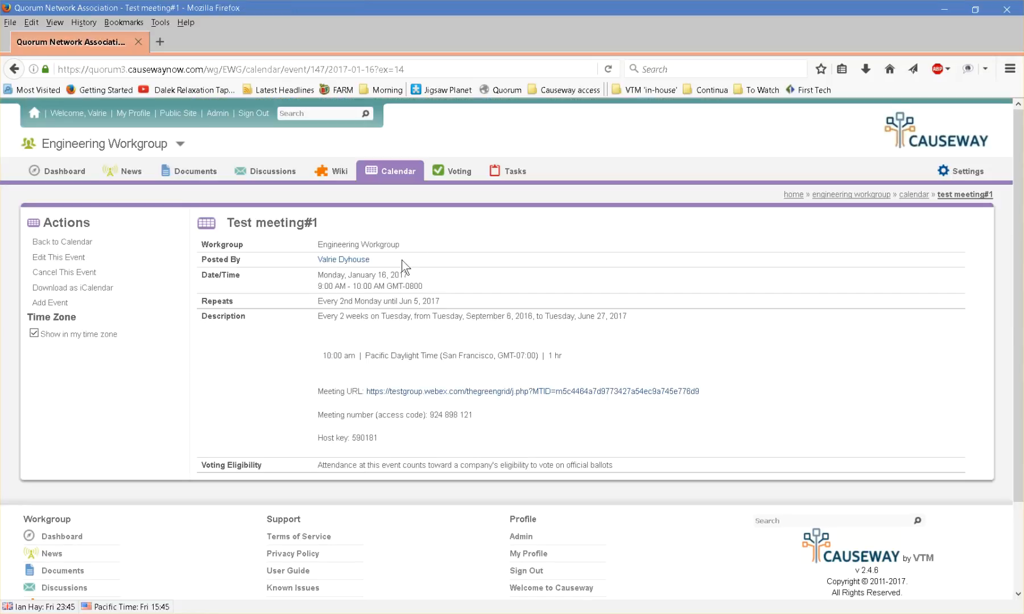
{"action": "left_click", "coordinate": [402, 172]}
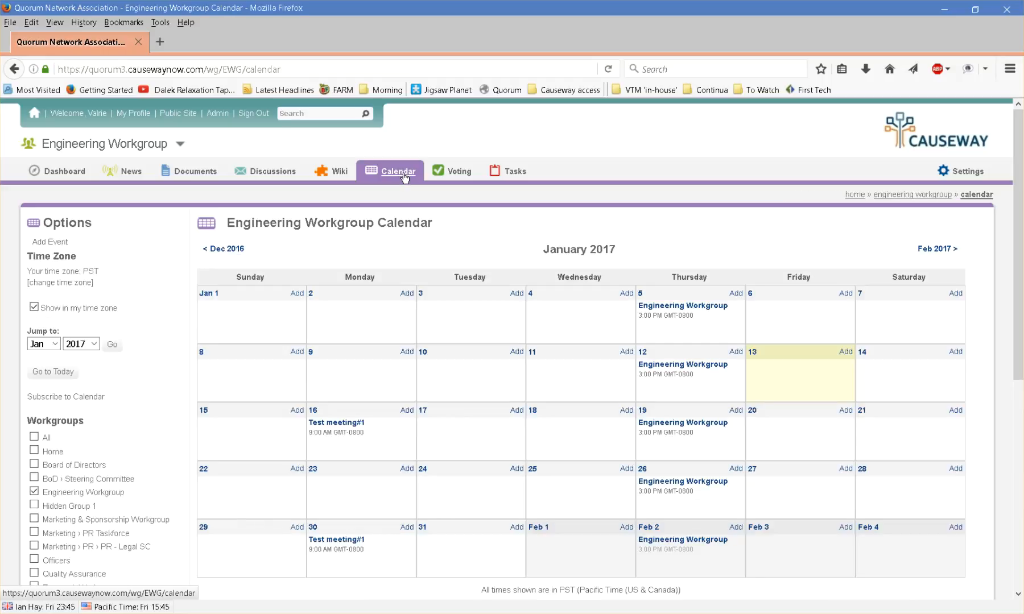